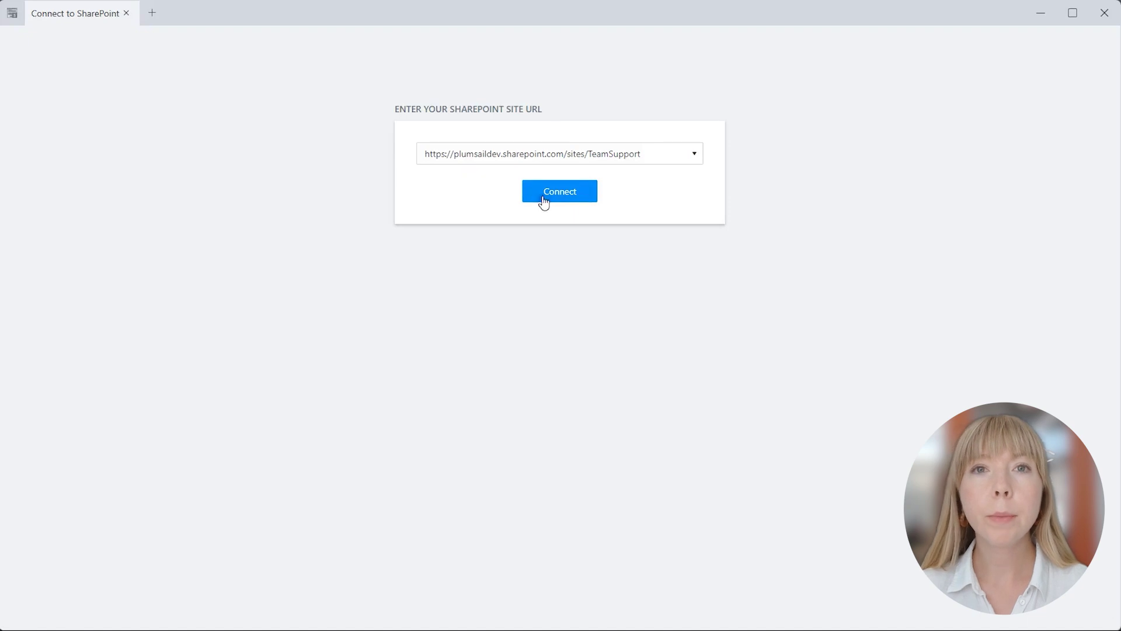
Step: Connect to the Team Support site and load the Tickets list's item form into the designer
left_click(543, 200)
left_click(556, 366)
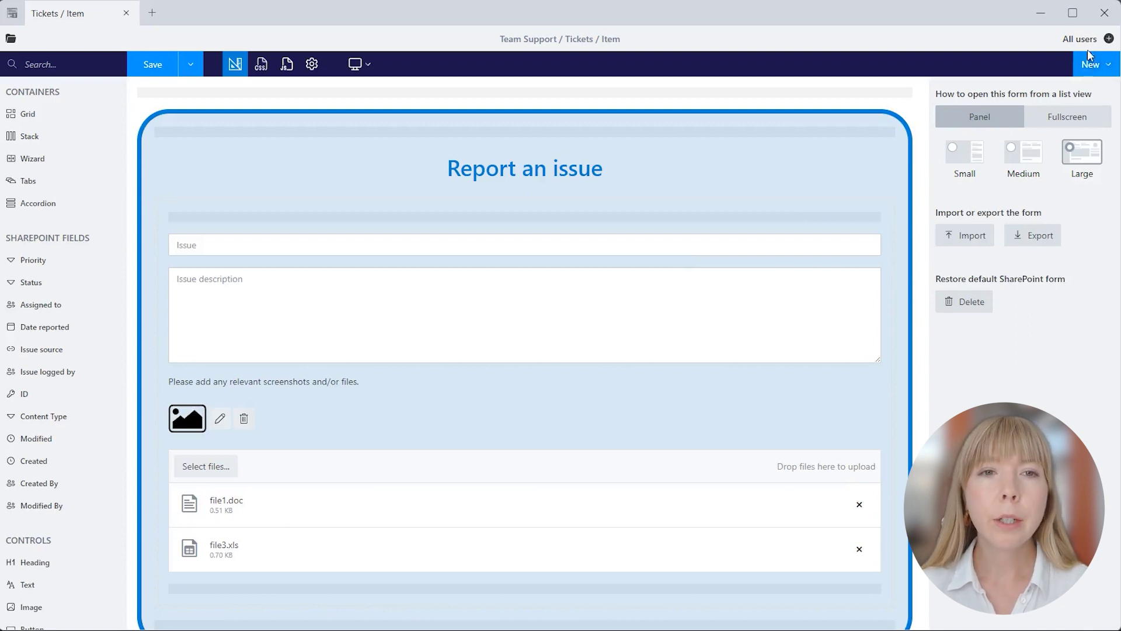
Step: Start a new form set named 'Team Tech Support Form' using Microsoft 365 groups
left_click(1107, 40)
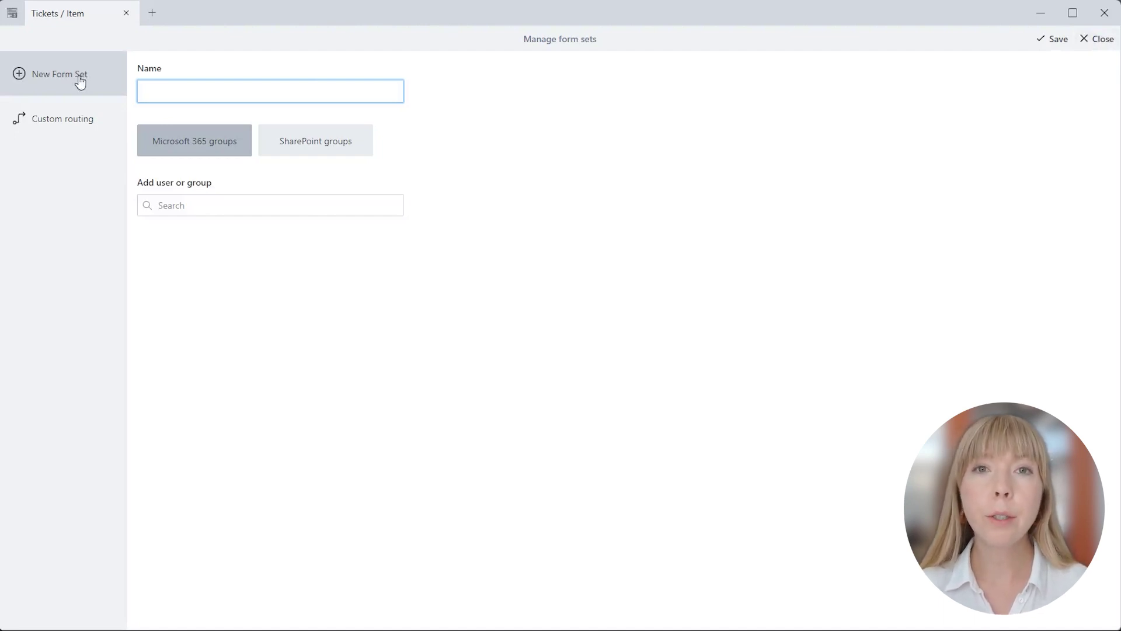
left_click(267, 152)
left_click(238, 149)
left_click(200, 88)
type("Team Tech Support Form")
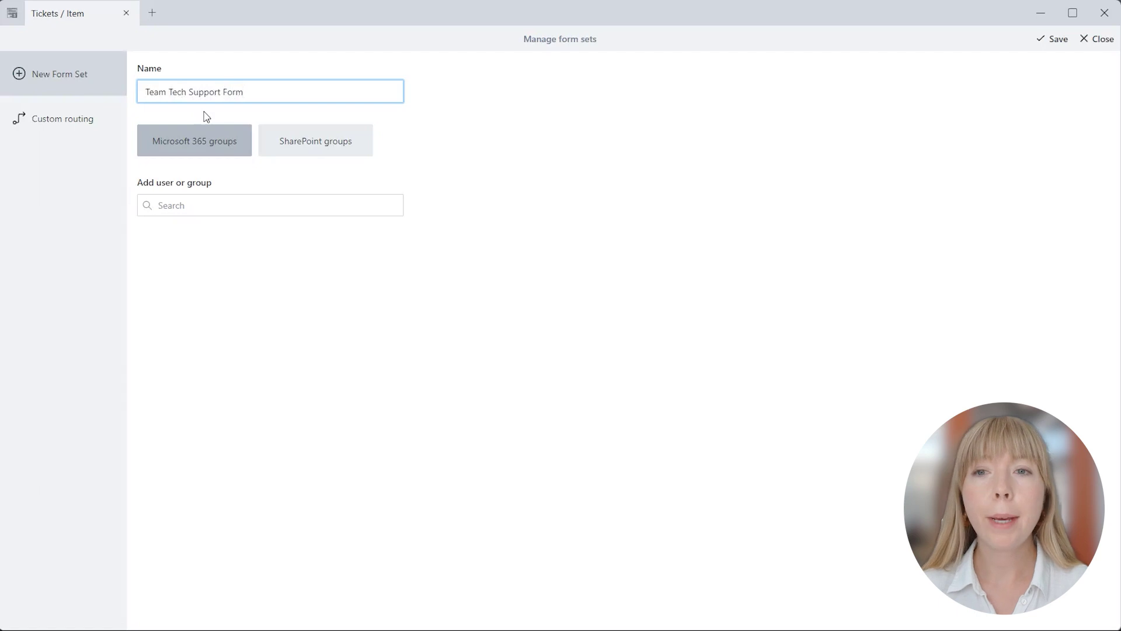
Step: Assign the Technical Support group to the form set and save it
left_click(183, 197)
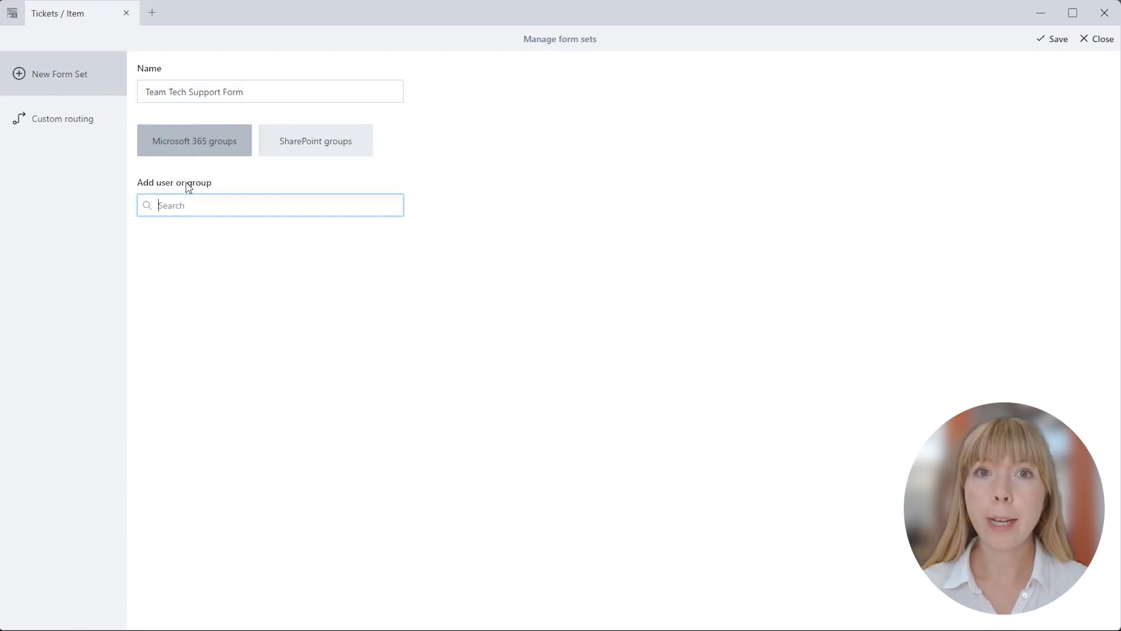
type("Technical")
left_click(206, 237)
left_click(1058, 40)
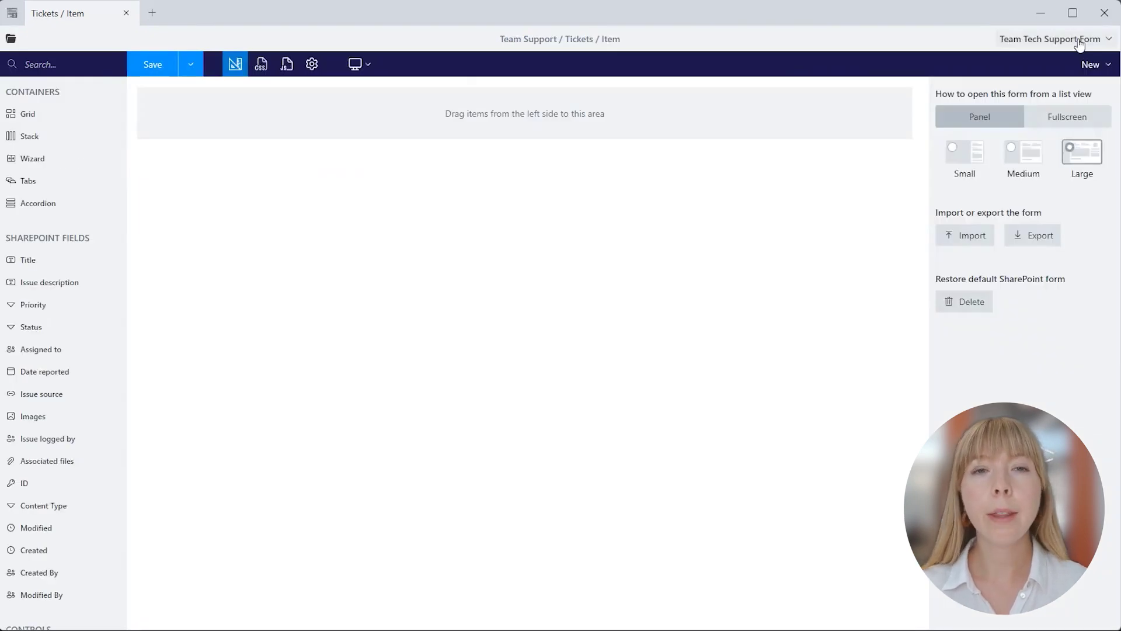
Step: Import the Ticket form file into the Team Tech Support Form set
left_click(312, 64)
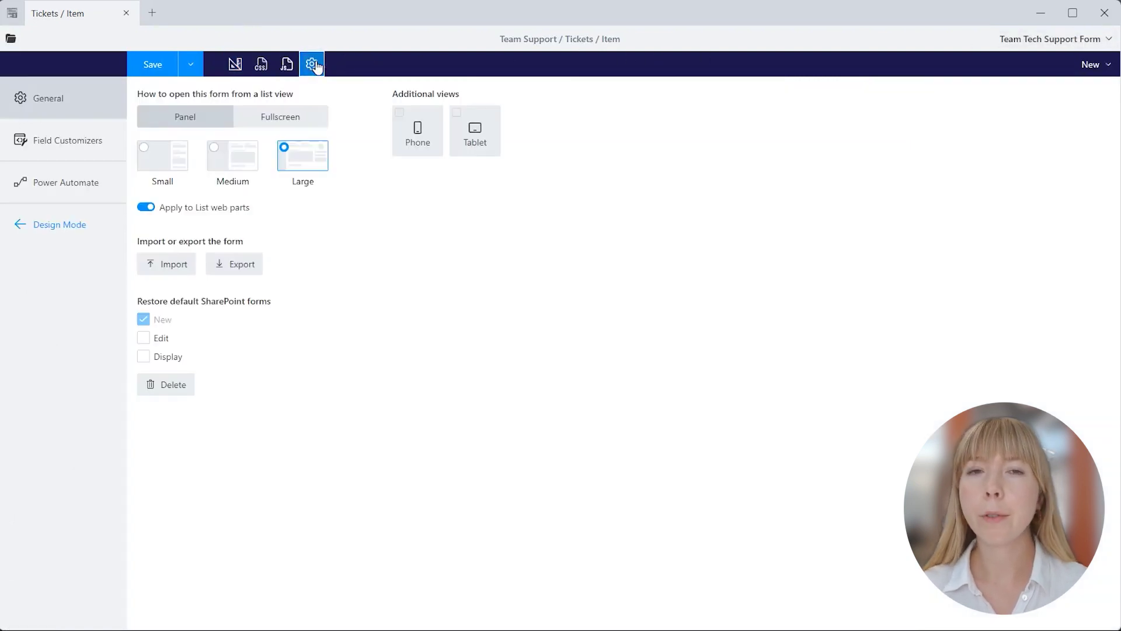
left_click(162, 264)
left_click(212, 106)
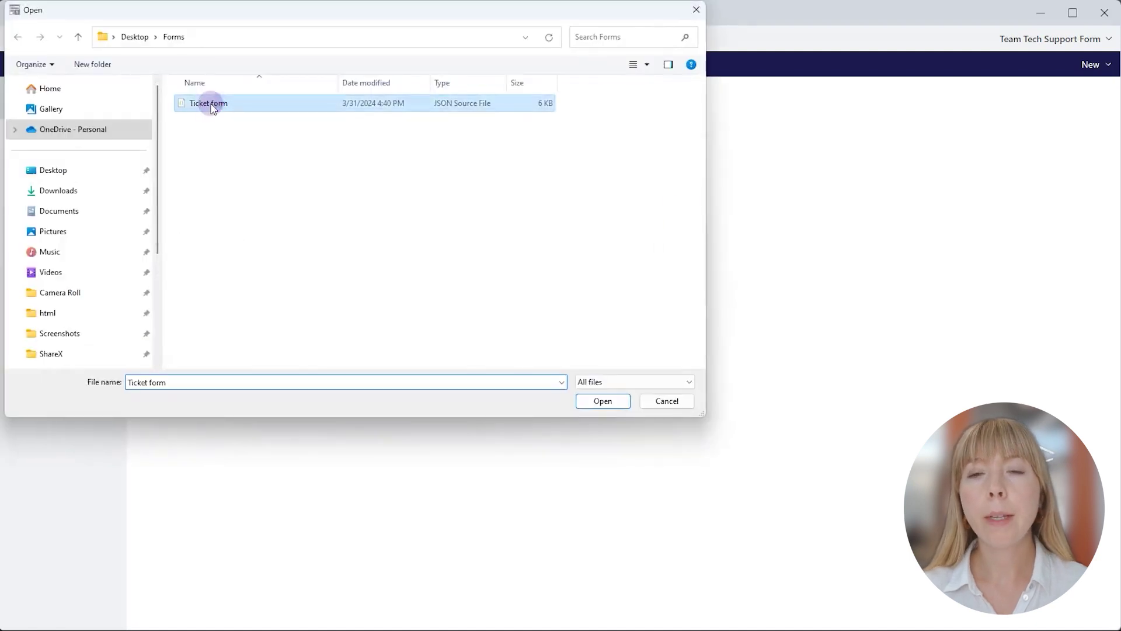
double_click(212, 105)
scroll(310, 240, "down", 3)
scroll(310, 240, "up", 3)
Step: Preview the wizard's Status and Agent steps and check which form types will be saved
left_click(361, 205)
left_click(510, 202)
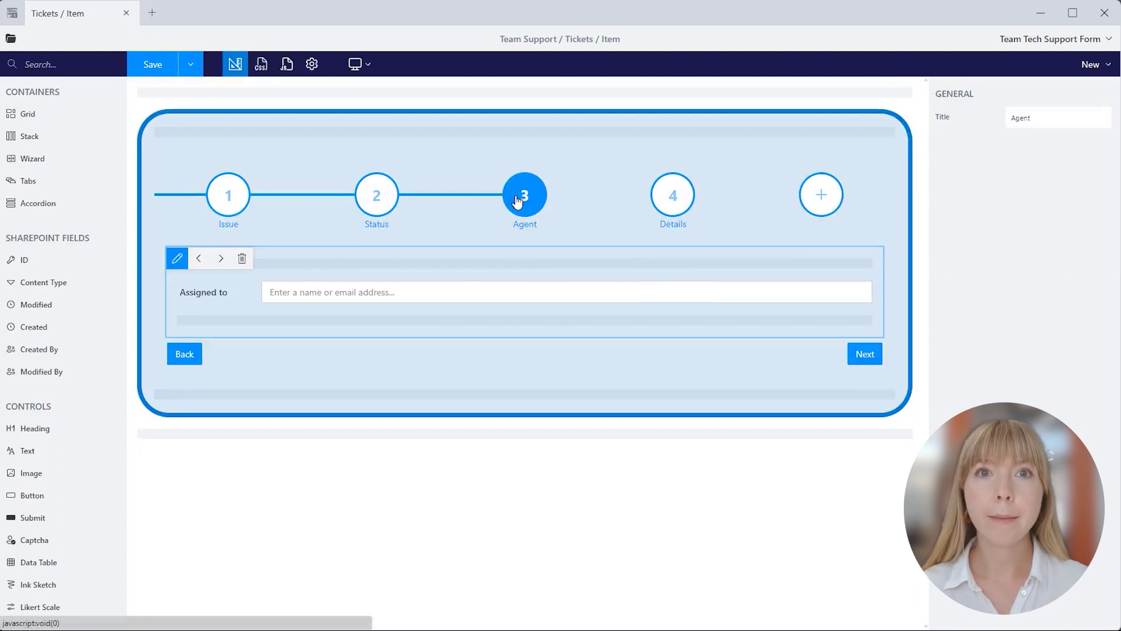
left_click(190, 65)
Step: Save the imported form, then verify a new Tickets item still shows 'Report an issue'
left_click(166, 70)
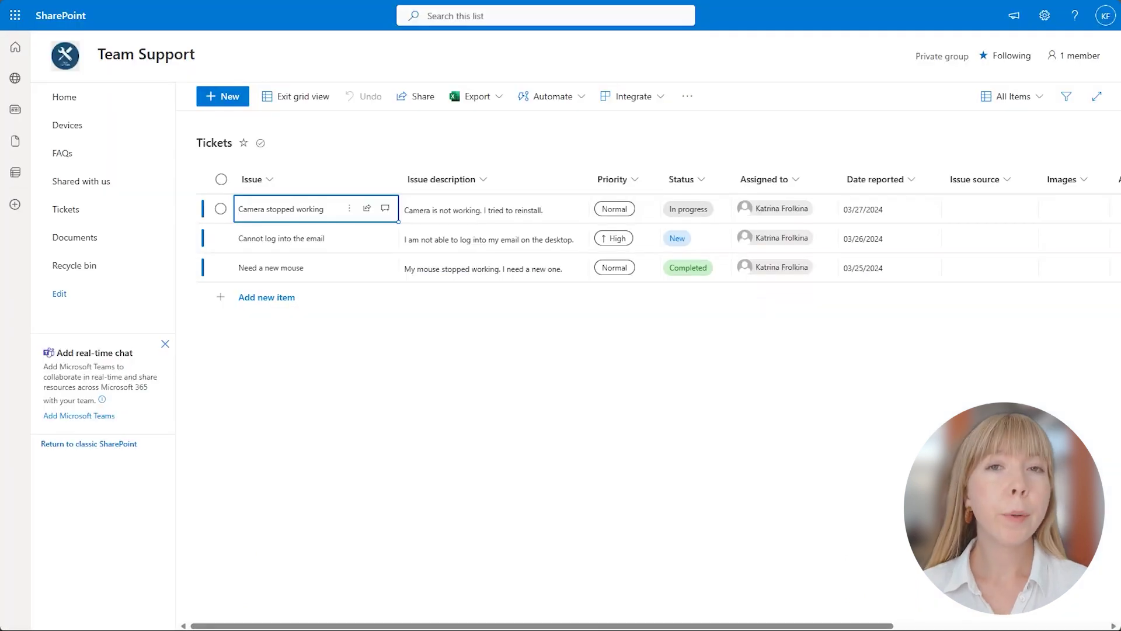
left_click(227, 100)
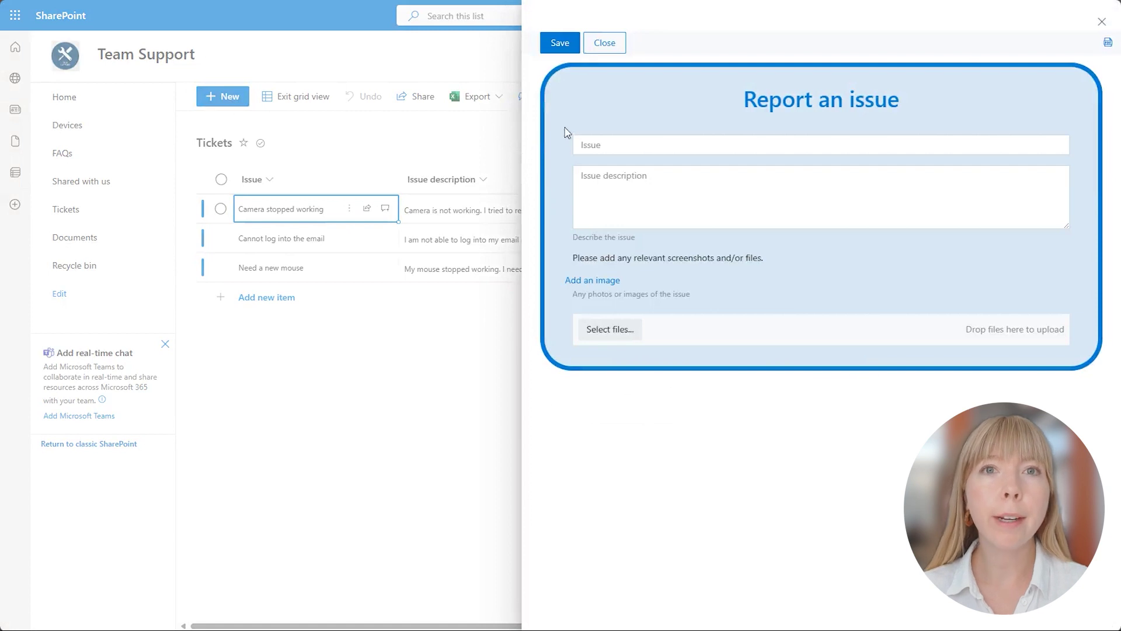
left_click(607, 43)
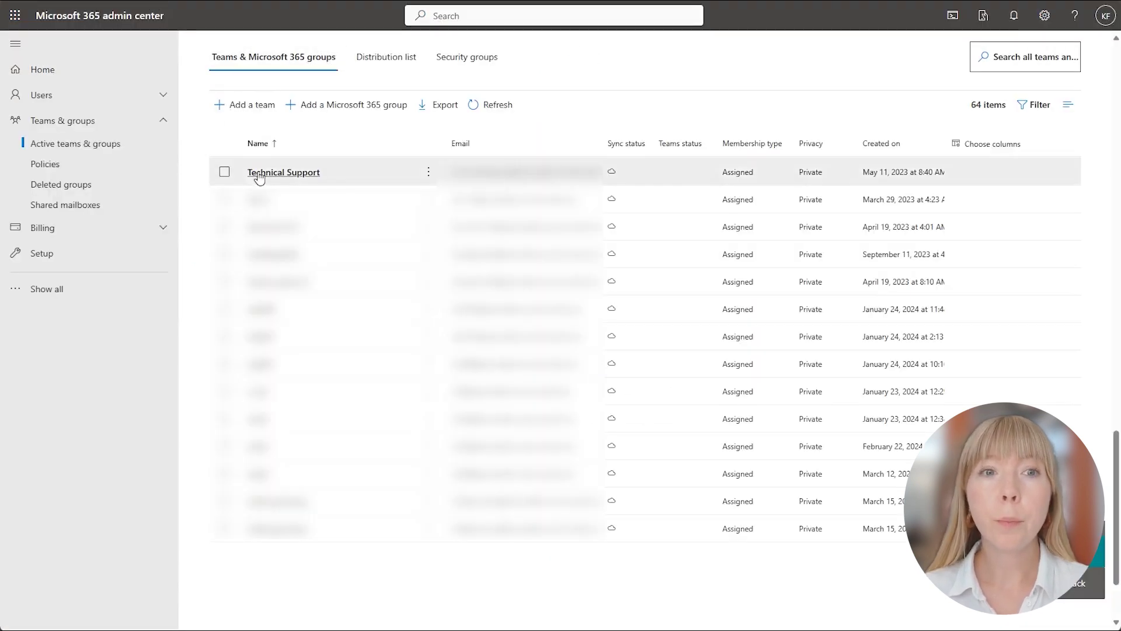
Step: Add Katrina as a member of the Technical Support group in the admin center
left_click(259, 174)
left_click(601, 182)
left_click(610, 245)
left_click(685, 228)
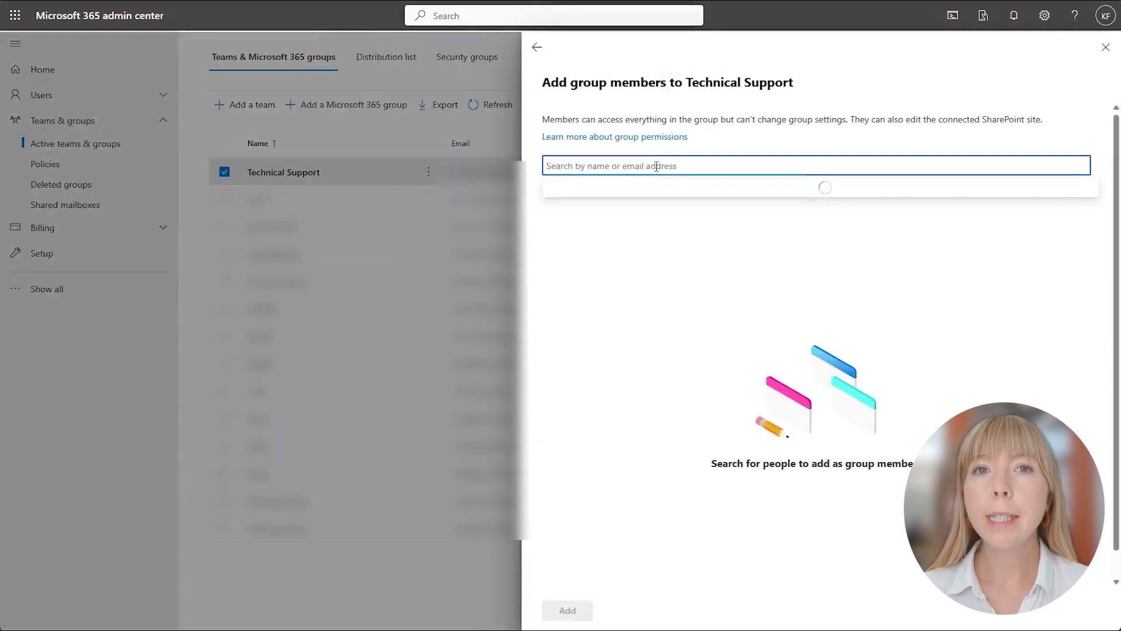
type("Katrina")
left_click(657, 190)
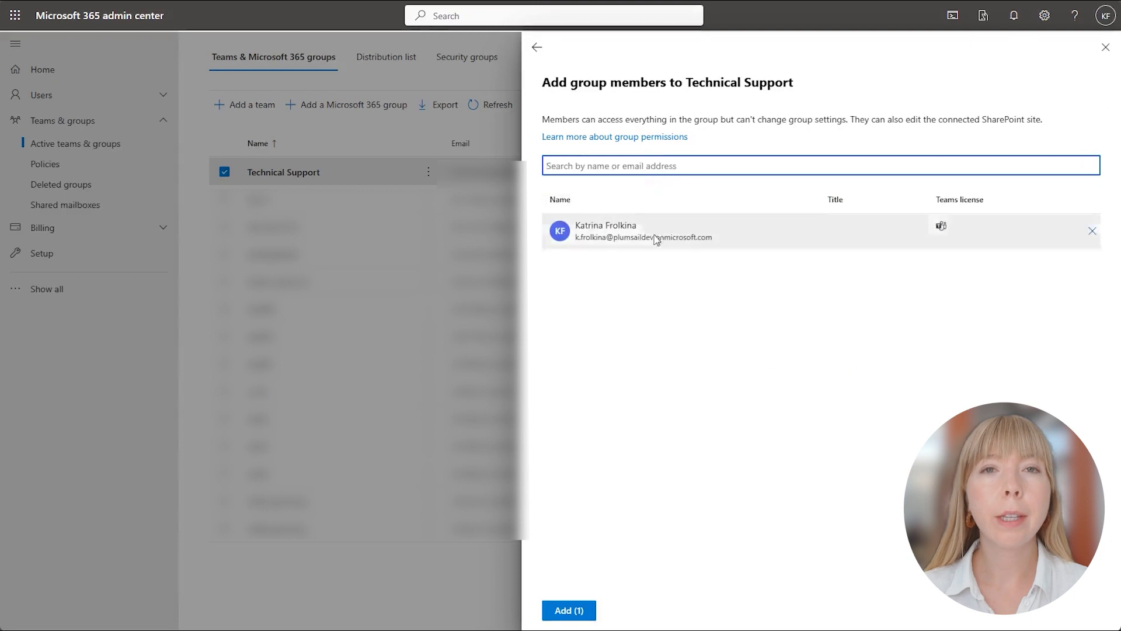
left_click(567, 611)
left_click(1105, 47)
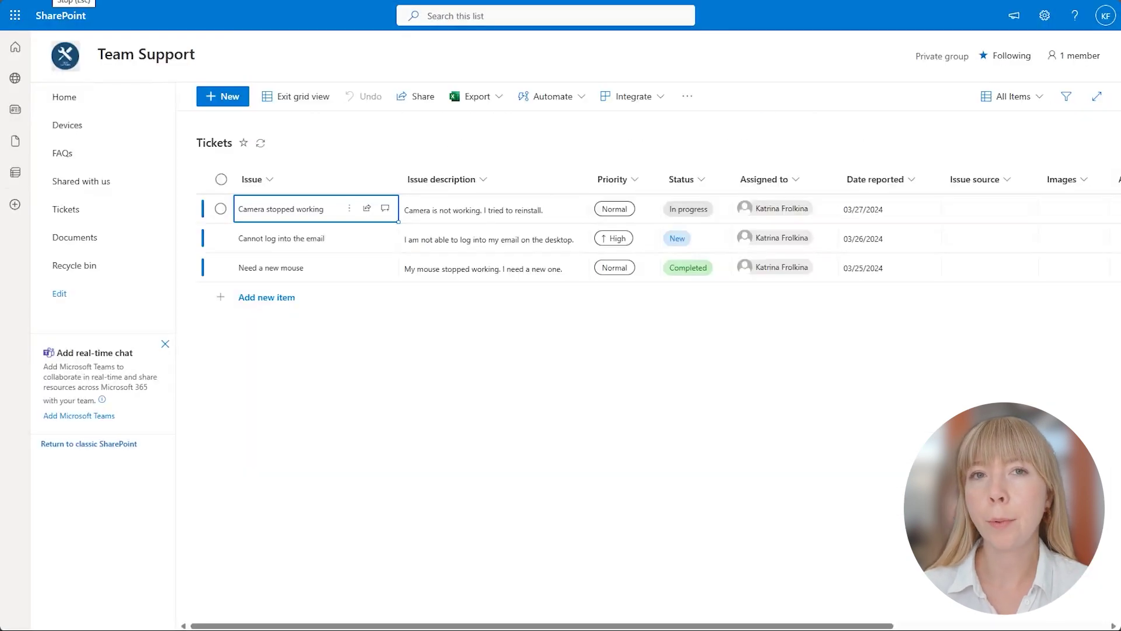
Step: Reload the Tickets list and save the Camera stopped working ticket with Priority High
key("F5")
left_click(276, 212)
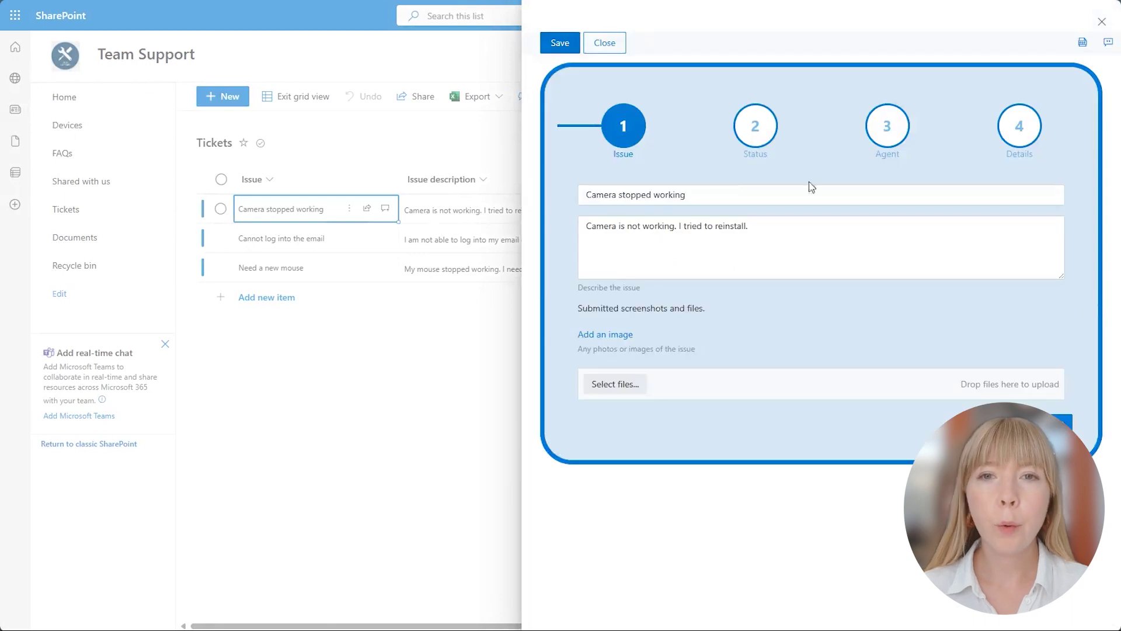
left_click(1060, 421)
left_click(783, 200)
left_click(784, 233)
left_click(1046, 295)
left_click(549, 40)
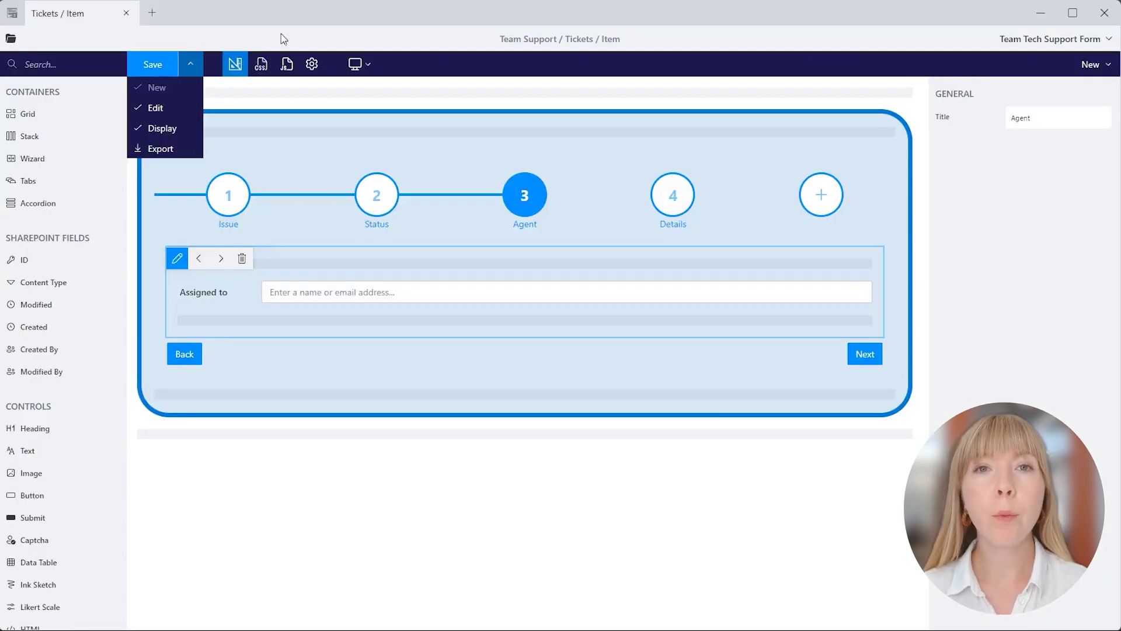
Step: Start a new form set named 'Tech Support Lead'
left_click(1106, 38)
left_click(1086, 96)
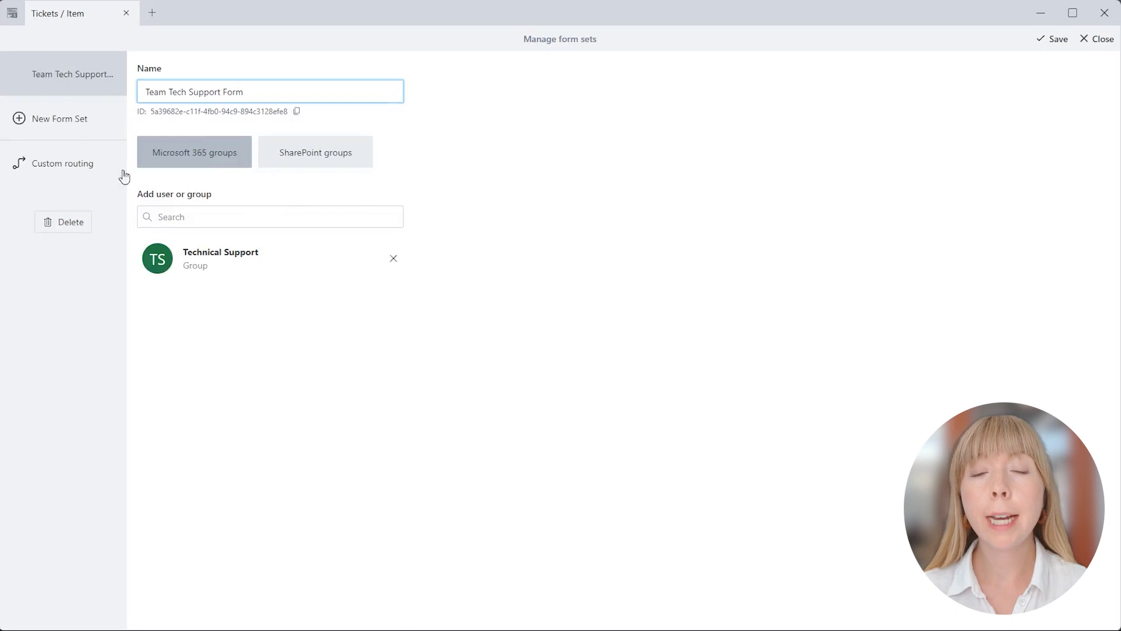
left_click(78, 119)
type("Tech Support Lead")
Step: Assign user Katrina, save, and rank Tech Support Lead above Team Tech Support Form
left_click(208, 202)
type("Katr")
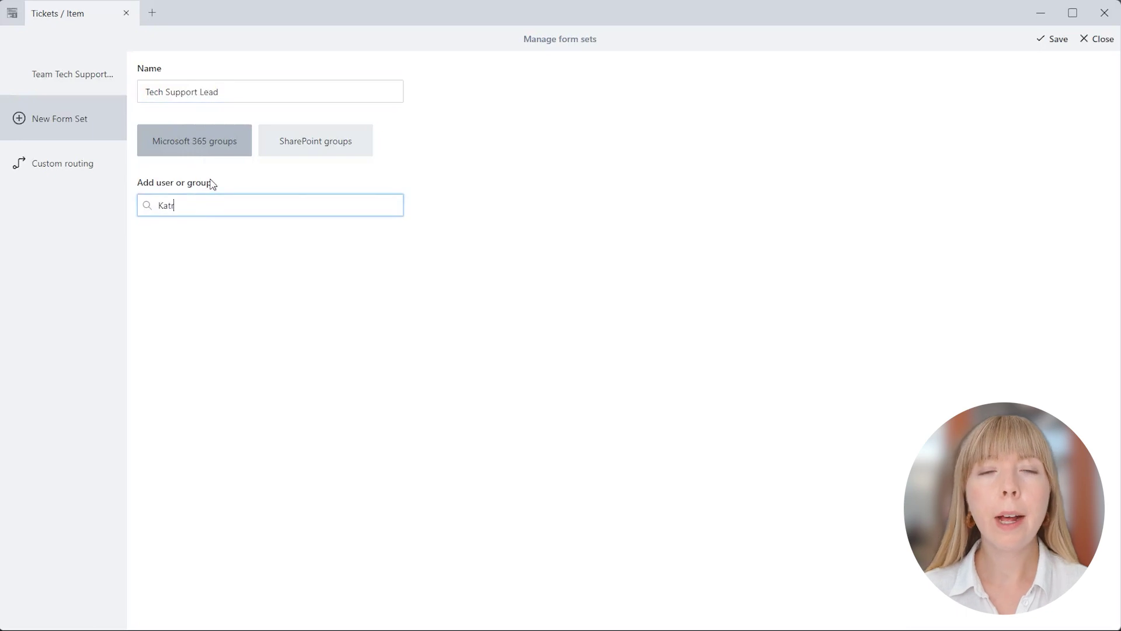
type("ina f")
left_click(240, 239)
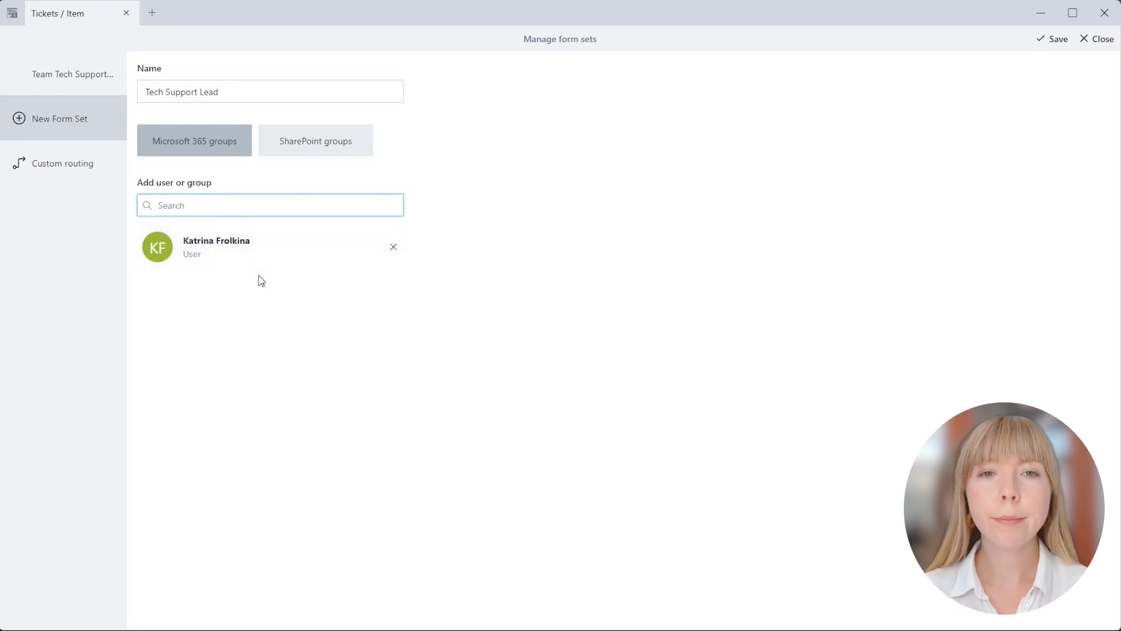
left_click(1058, 40)
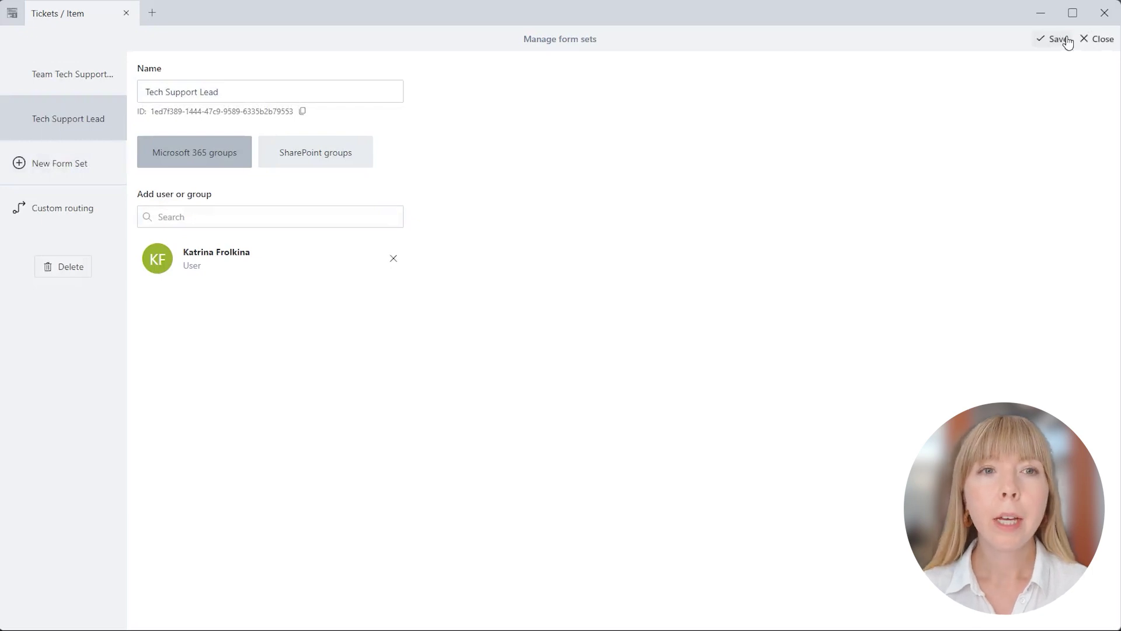
left_click_drag(20, 118, 22, 88)
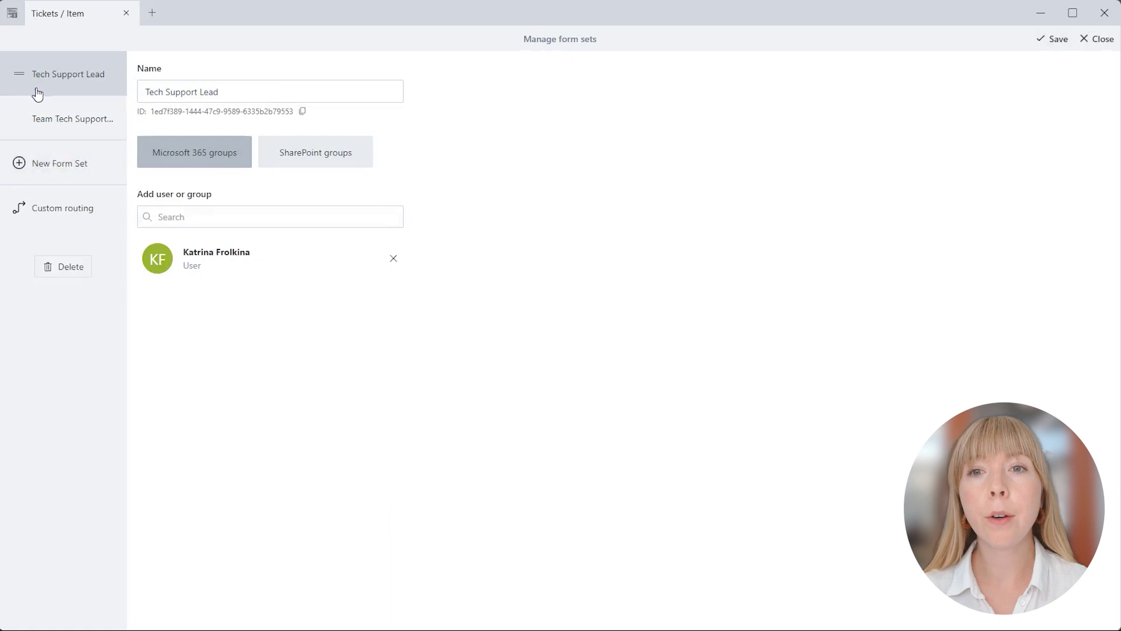
Step: Save the new form set order with Tech Support Lead first
left_click(1039, 41)
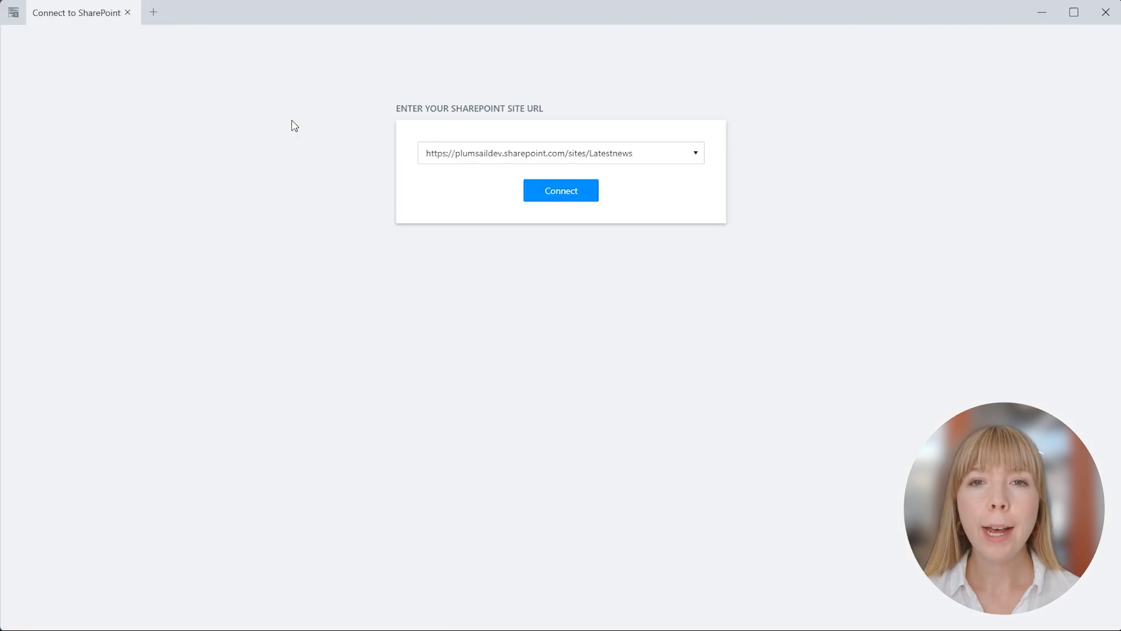
Step: Connect to the Latest news site and load the Monthly event itinerary item form
left_click(540, 193)
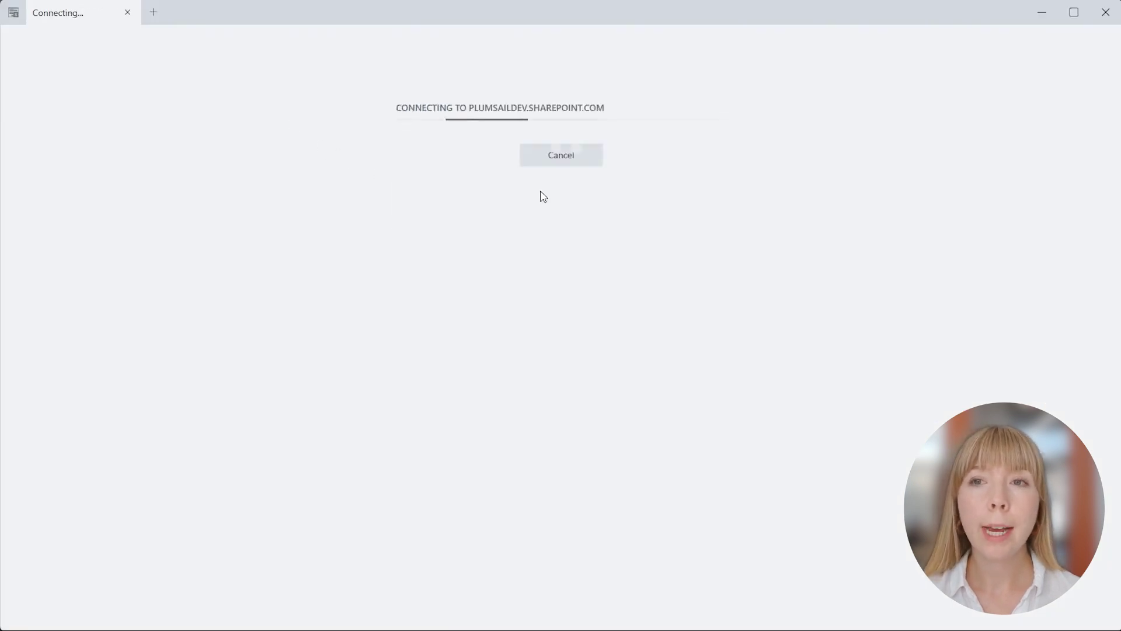
left_click(583, 367)
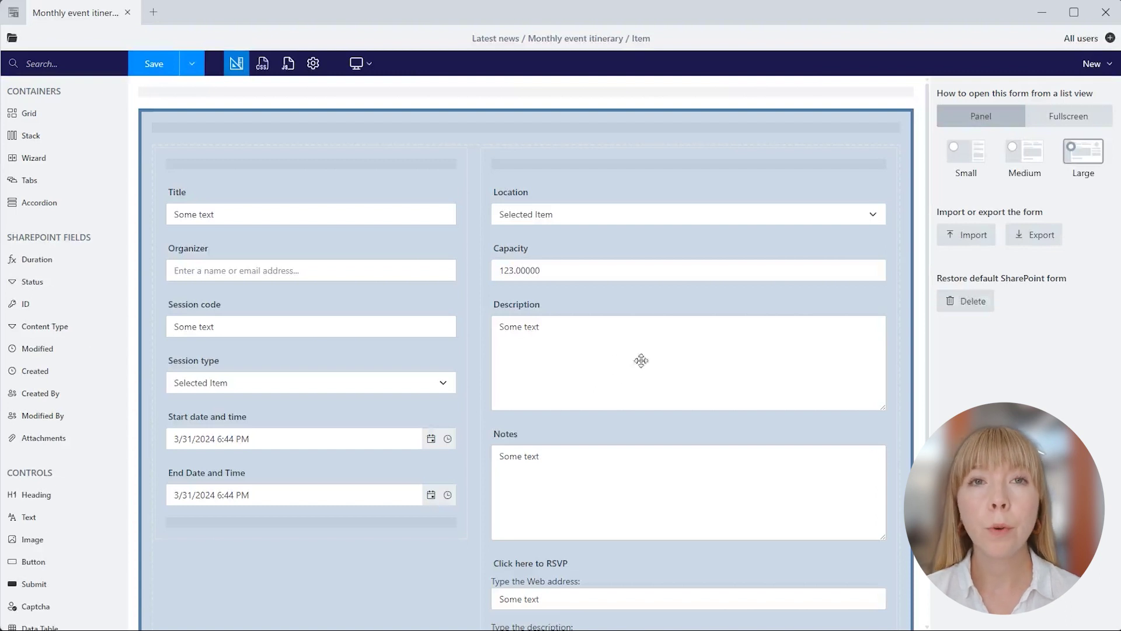
left_click(1033, 234)
Step: Finish the backup export, make the Title field read-only, and add a text block at the top
left_click(1085, 40)
left_click(434, 188)
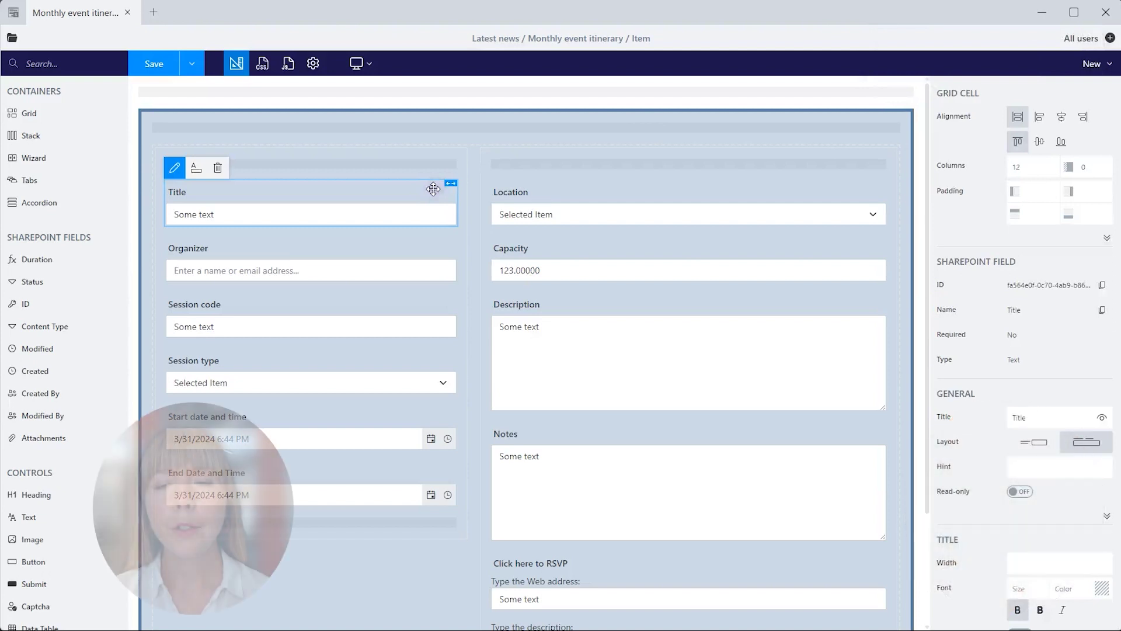
left_click(1017, 491)
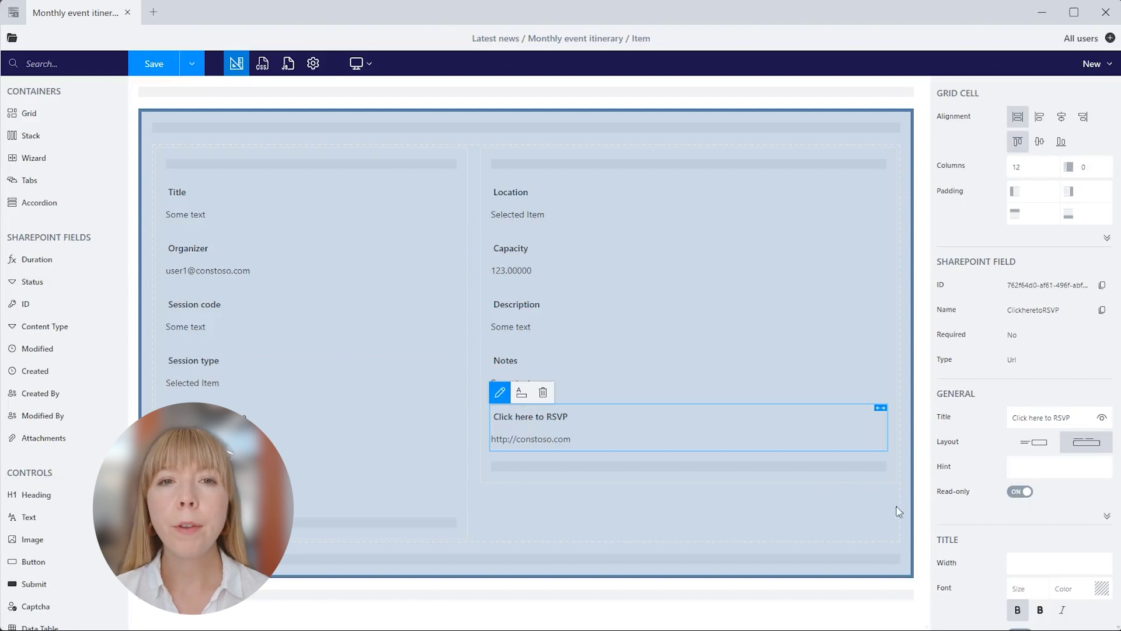
left_click_drag(32, 518, 201, 125)
Step: Paste the italic RSVP and email-the-organizer-with-session-code instructions into the top text block
left_click(220, 150)
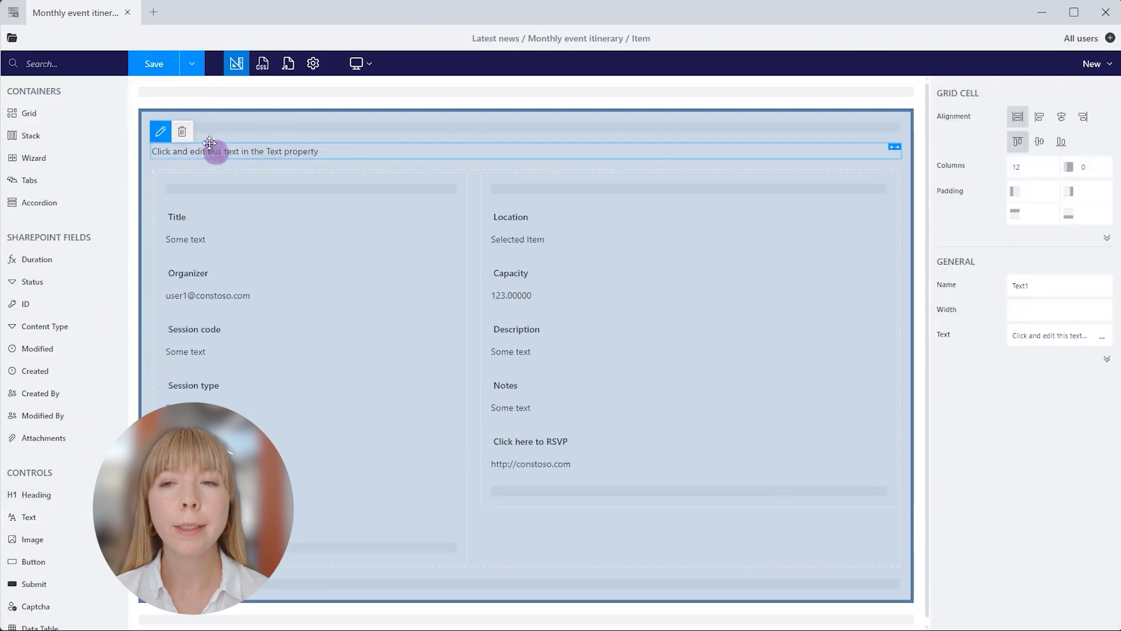
left_click(162, 133)
key("ctrl+a")
type("For any inquiries or to confirm your attendance, please click RSVP. If you have any questions, please email the organizer. Make sure to include the session code in the subject of your message for swift assistance.")
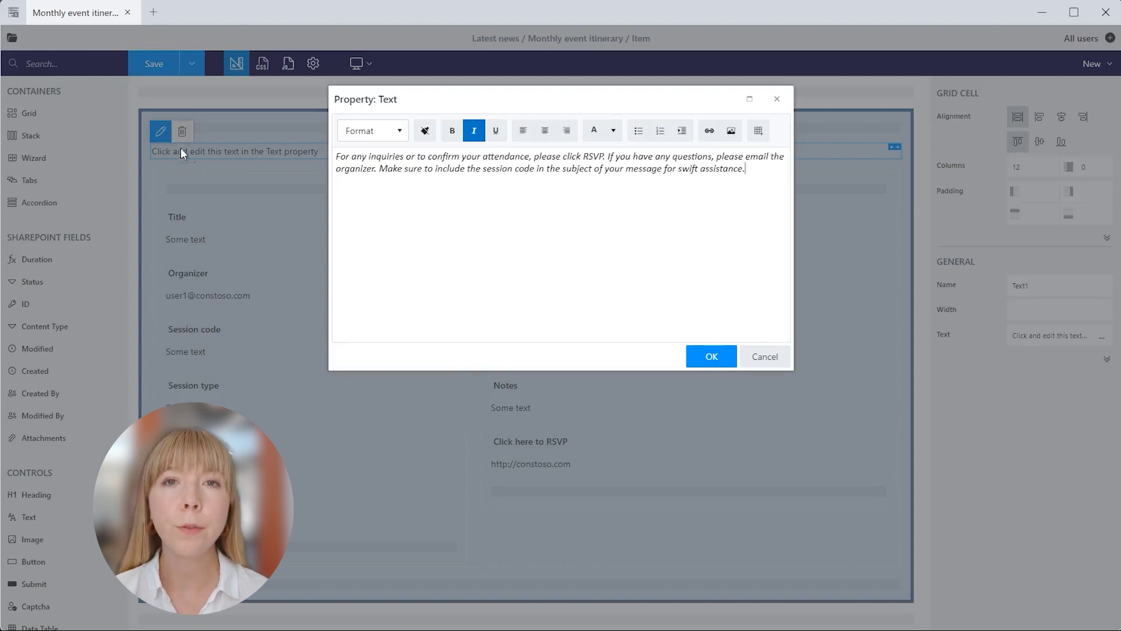
left_click(700, 361)
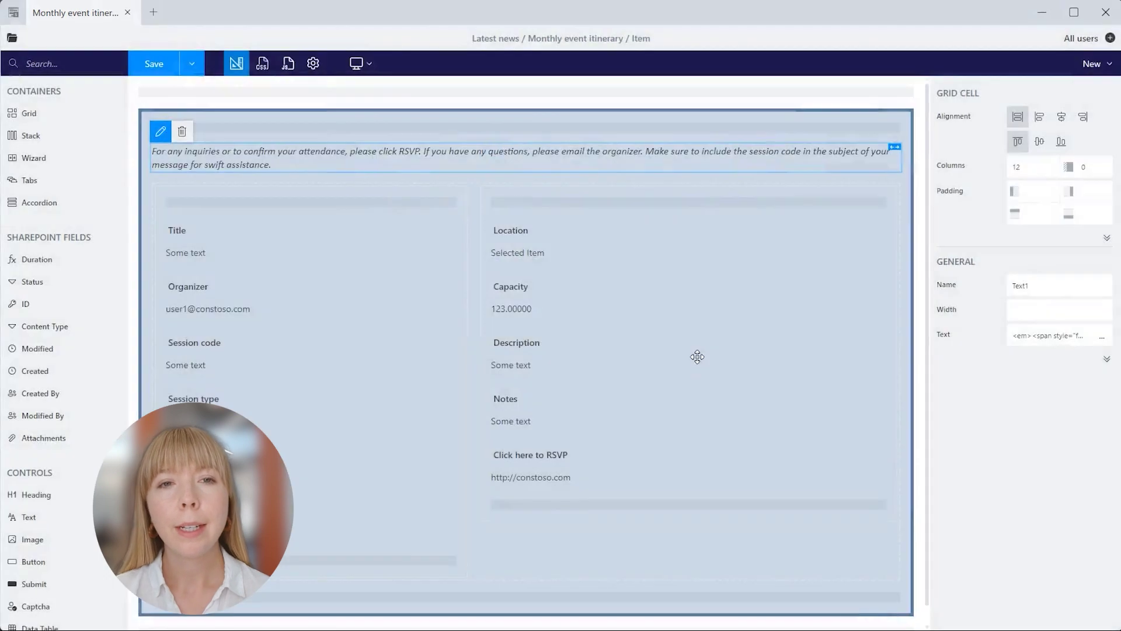
left_click(192, 63)
Step: Save the designed form, including the Display form
left_click(178, 127)
left_click(154, 68)
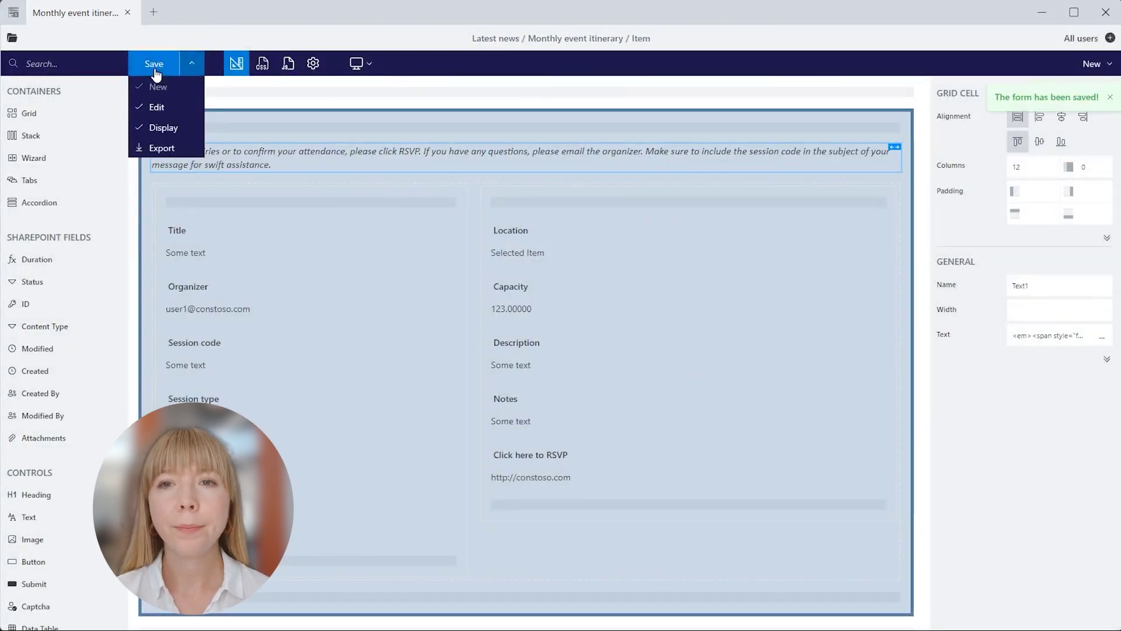
left_click(154, 64)
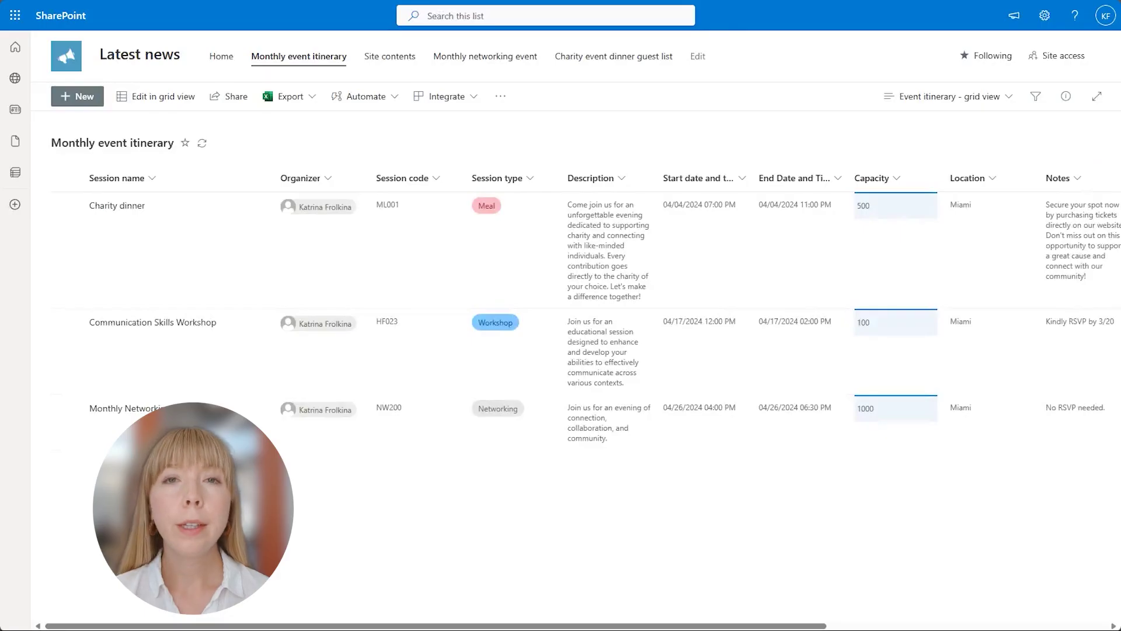
Step: Preview the Charity dinner item in SharePoint in the custom form, then close it
left_click(137, 208)
left_click(557, 42)
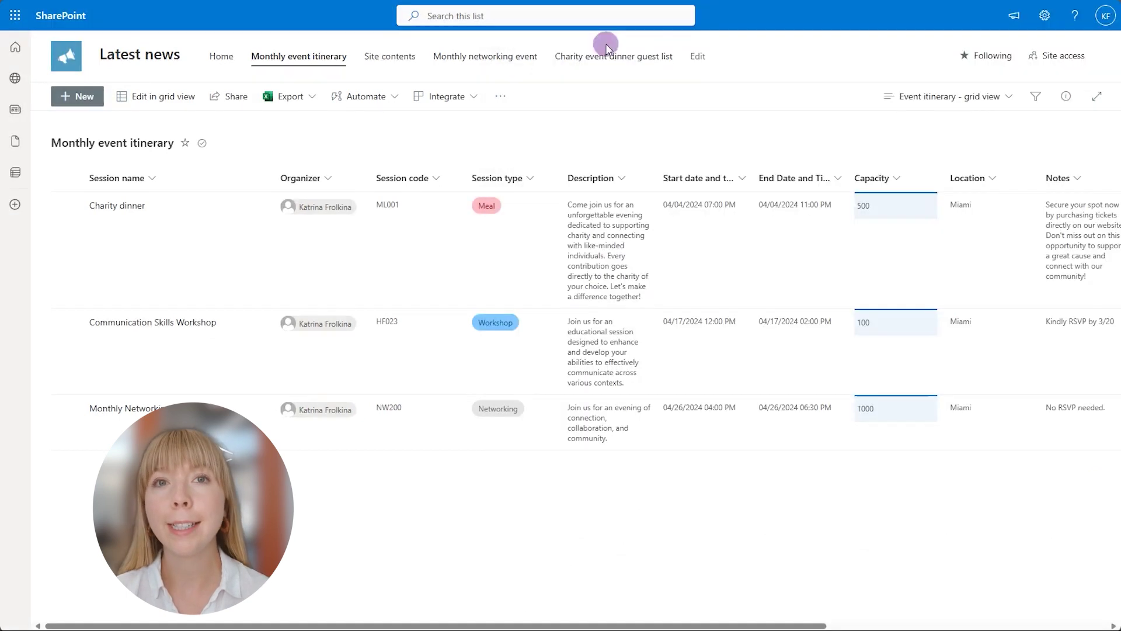
left_click(605, 44)
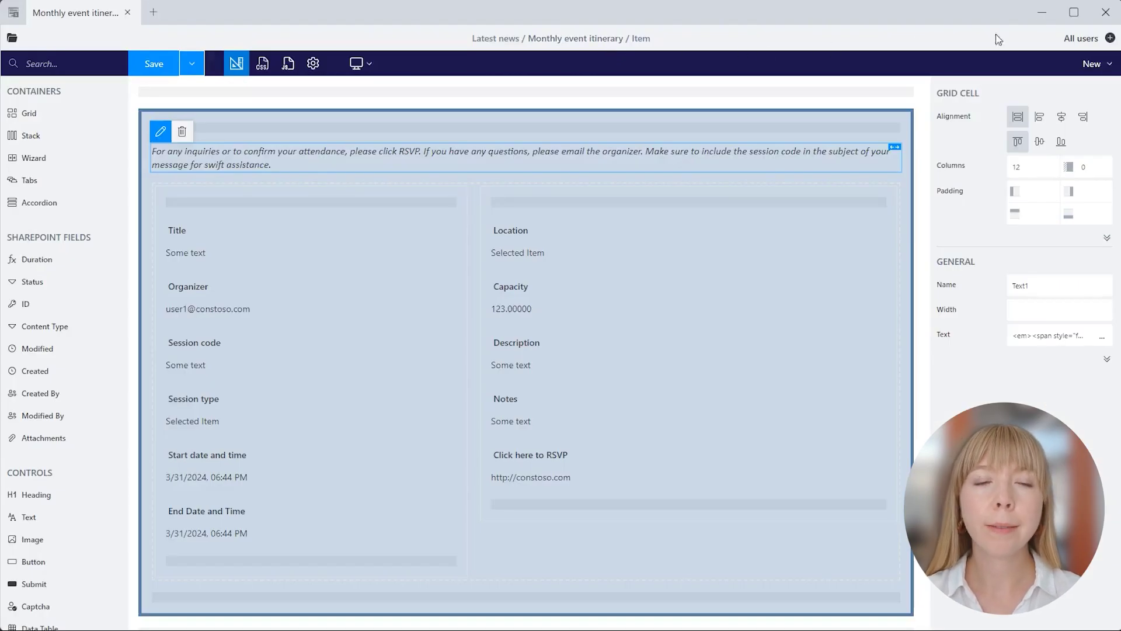
Step: Add a new 'Event Organizer Form' set assigned to the Latest news Owners SharePoint group and save it
left_click(1110, 38)
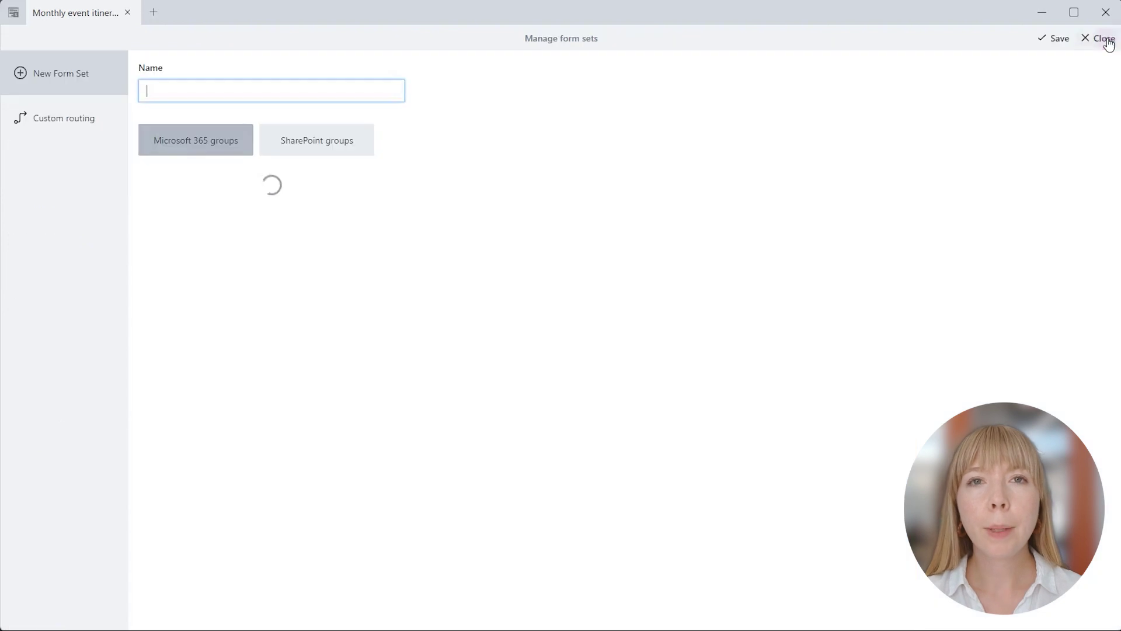
left_click(370, 144)
left_click(335, 92)
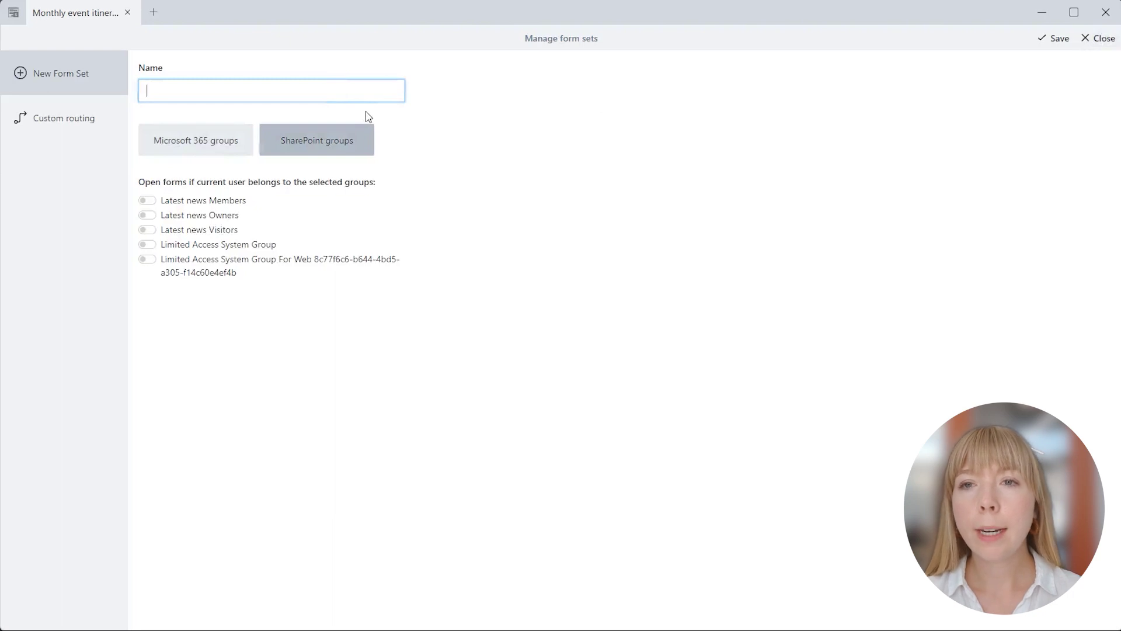
type("Event Organiz")
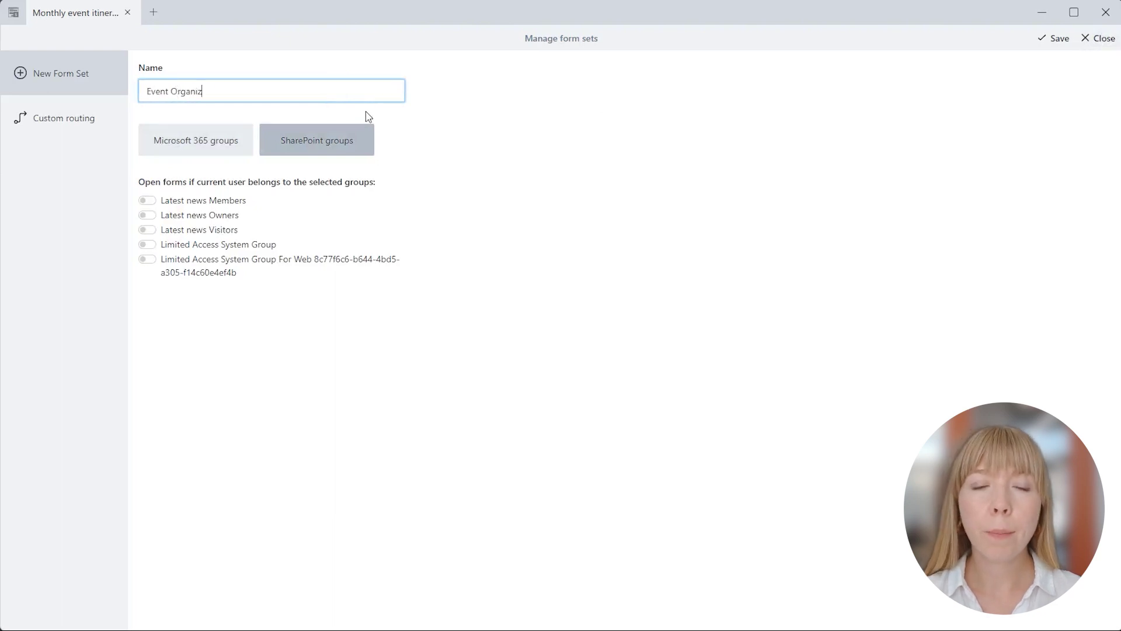
type("er Form")
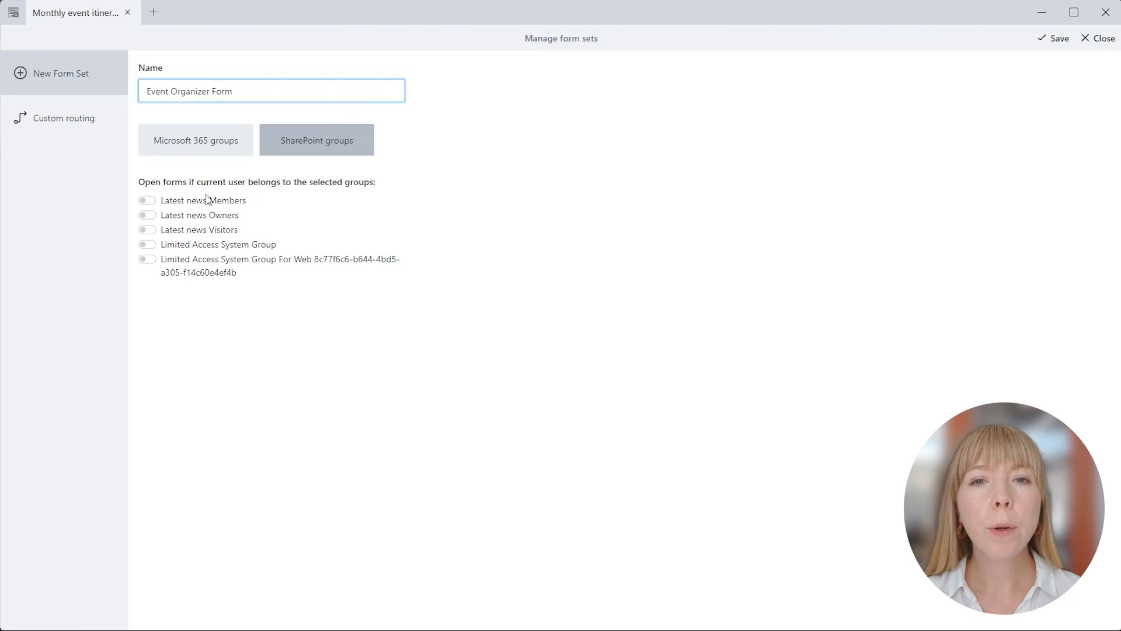
left_click(147, 215)
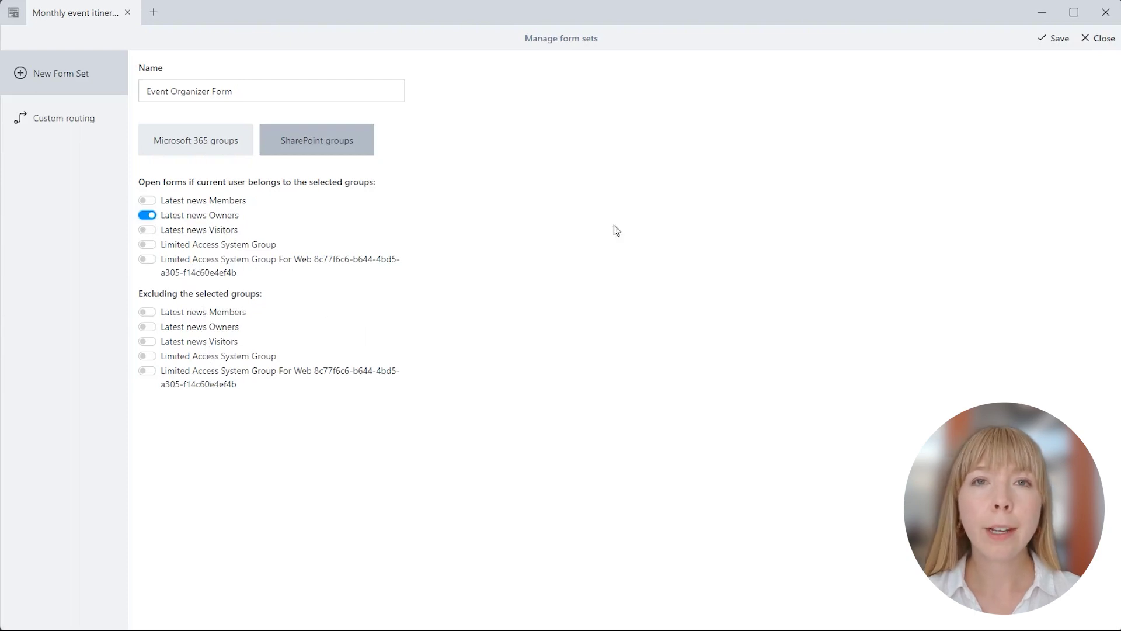
left_click(1050, 45)
left_click(1088, 42)
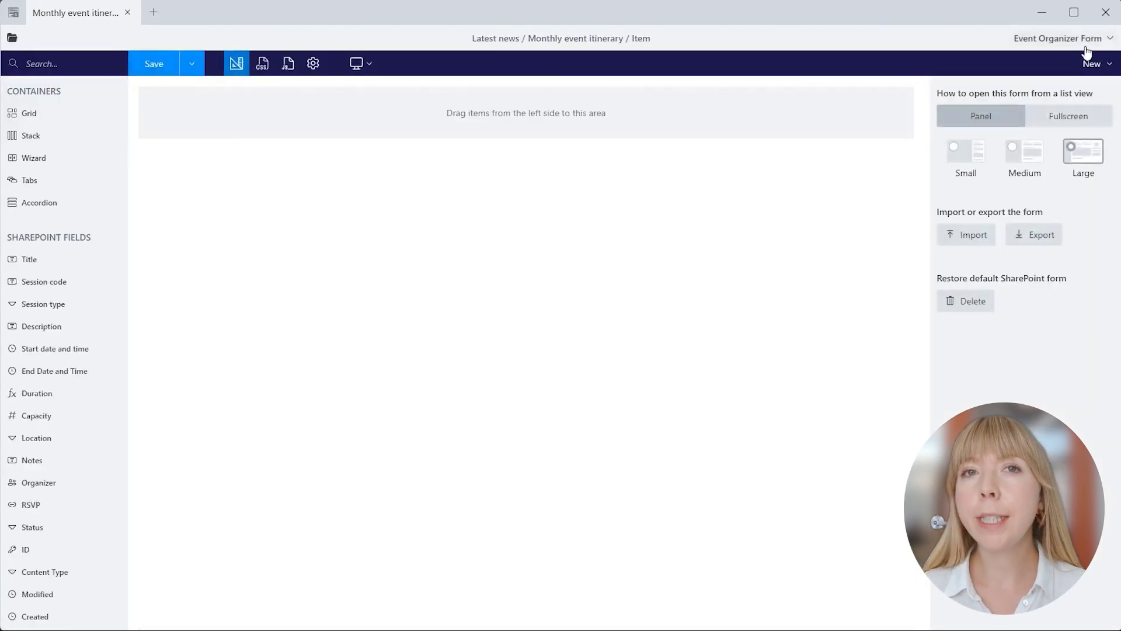
Step: Import the Item (New) layout into the Event Organizer Form
left_click(952, 238)
left_click(234, 103)
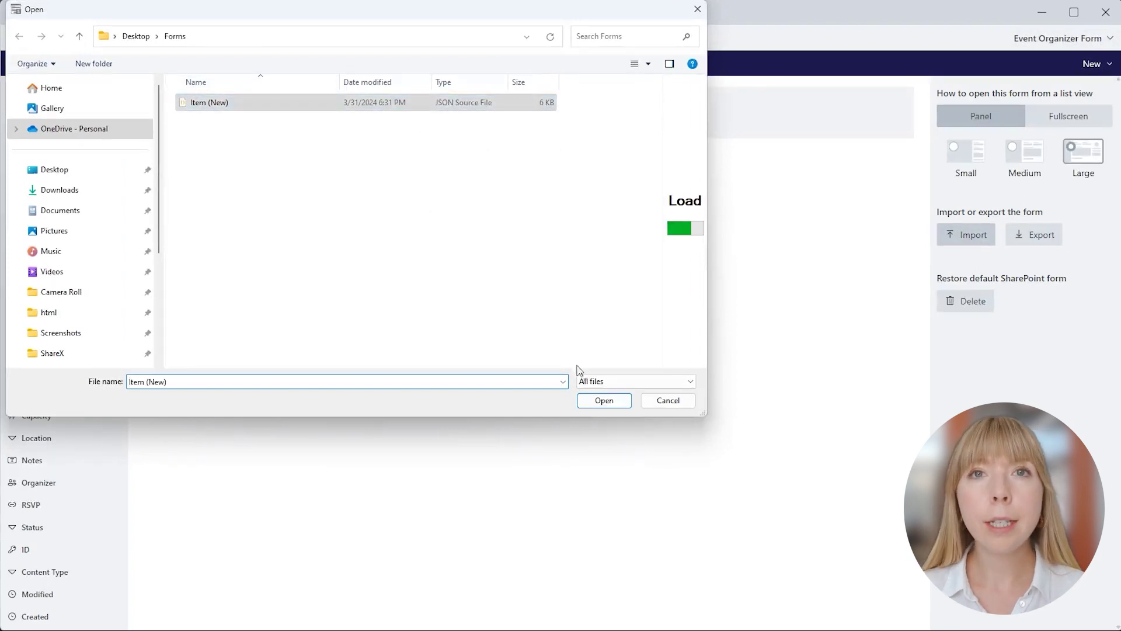
left_click(603, 402)
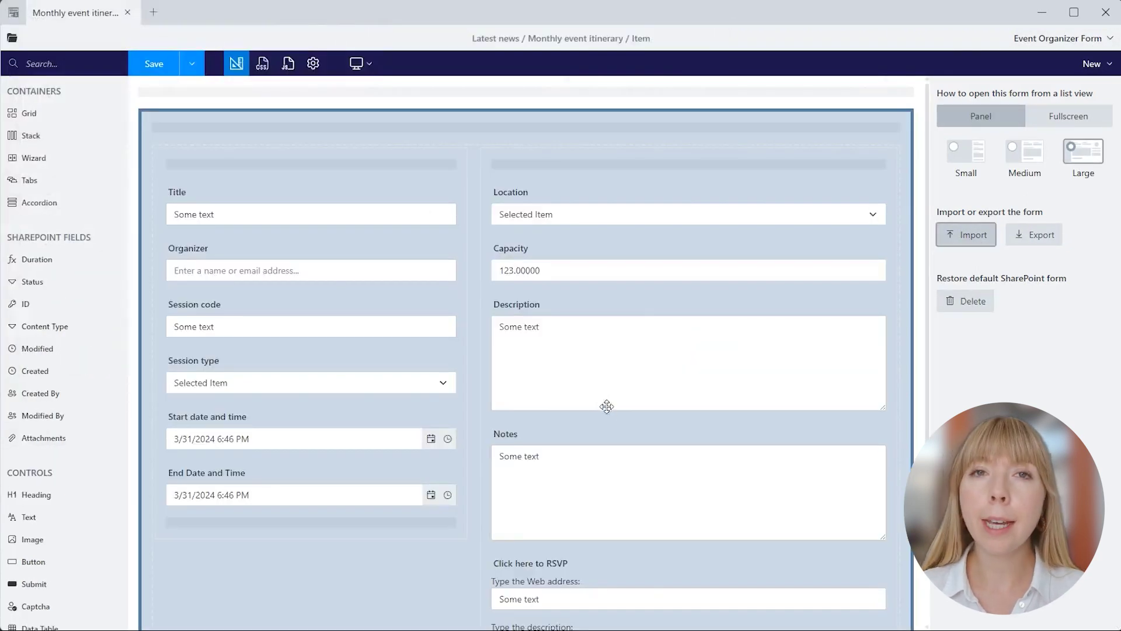
Step: Add a top text block with the Session code and RSVP reminder, then save the form
left_click_drag(26, 517, 187, 132)
left_click(192, 139)
left_click(165, 140)
key("ctrl+a")
key("ctrl+v")
key("ctrl+Home")
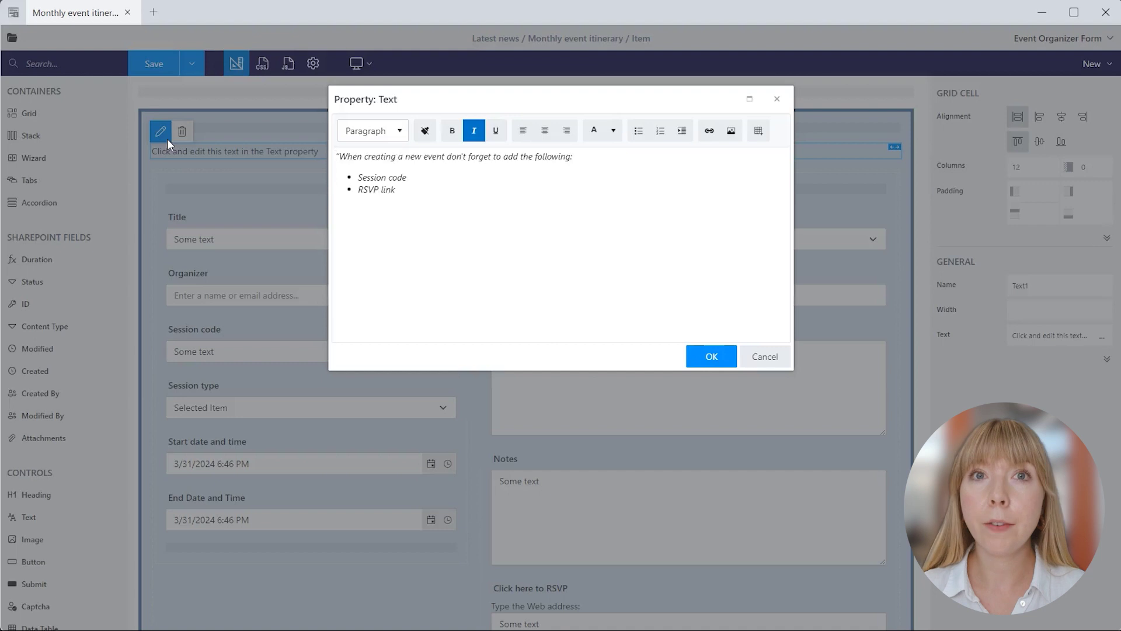
key("Delete")
left_click(730, 357)
left_click(202, 71)
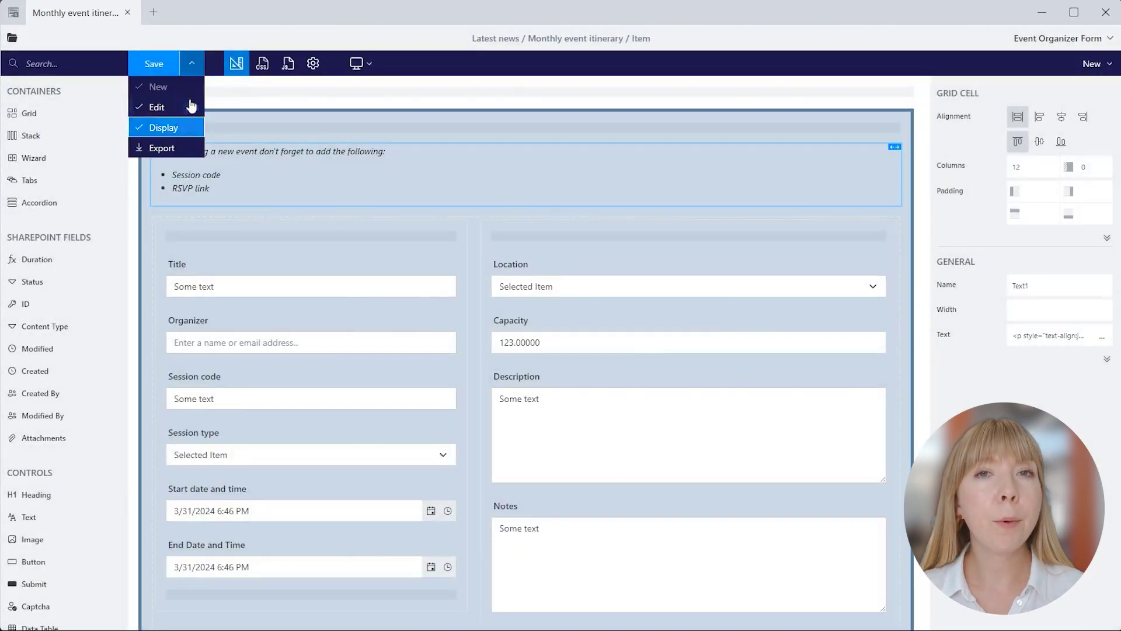
left_click(173, 63)
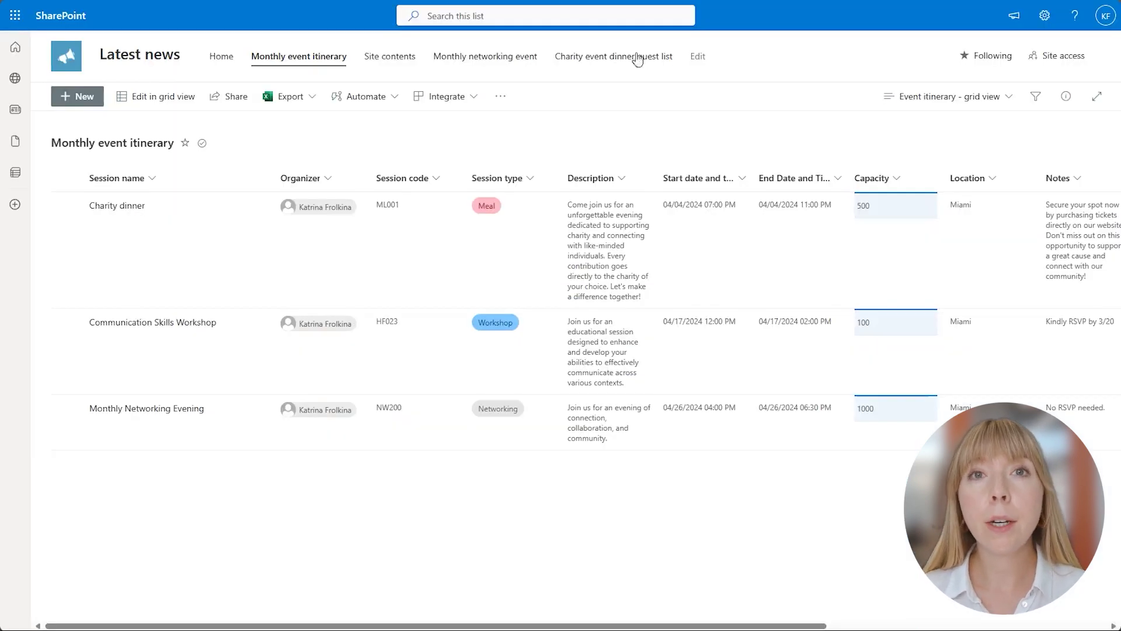
Step: Edit Charity dinner, switch Session type to Panel and back to Meal, and save it
left_click(1044, 17)
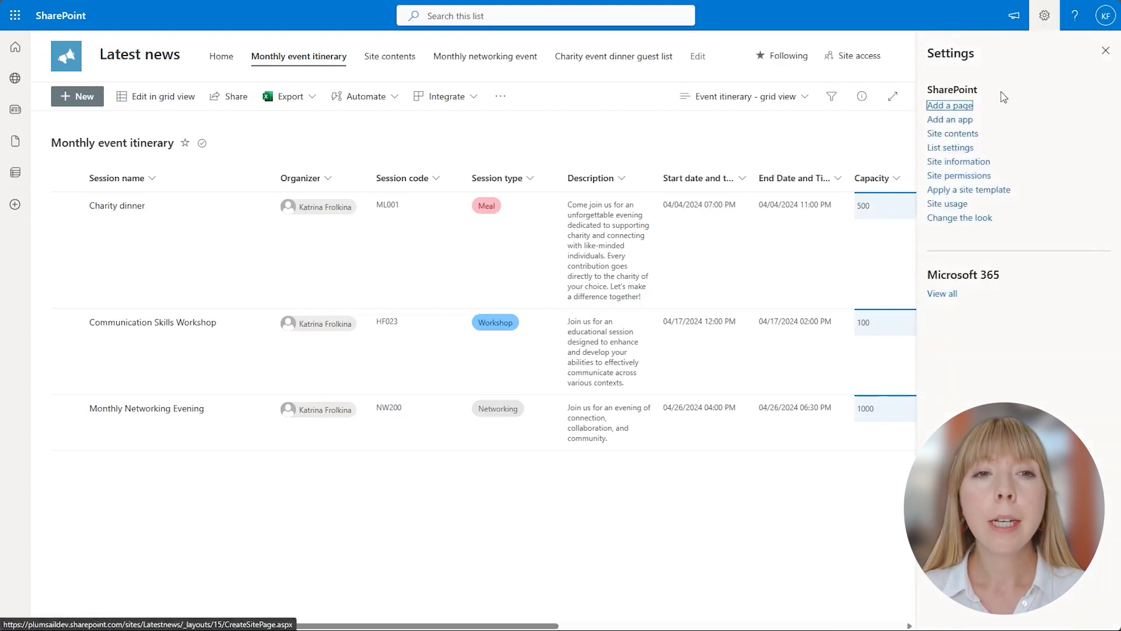
left_click(117, 205)
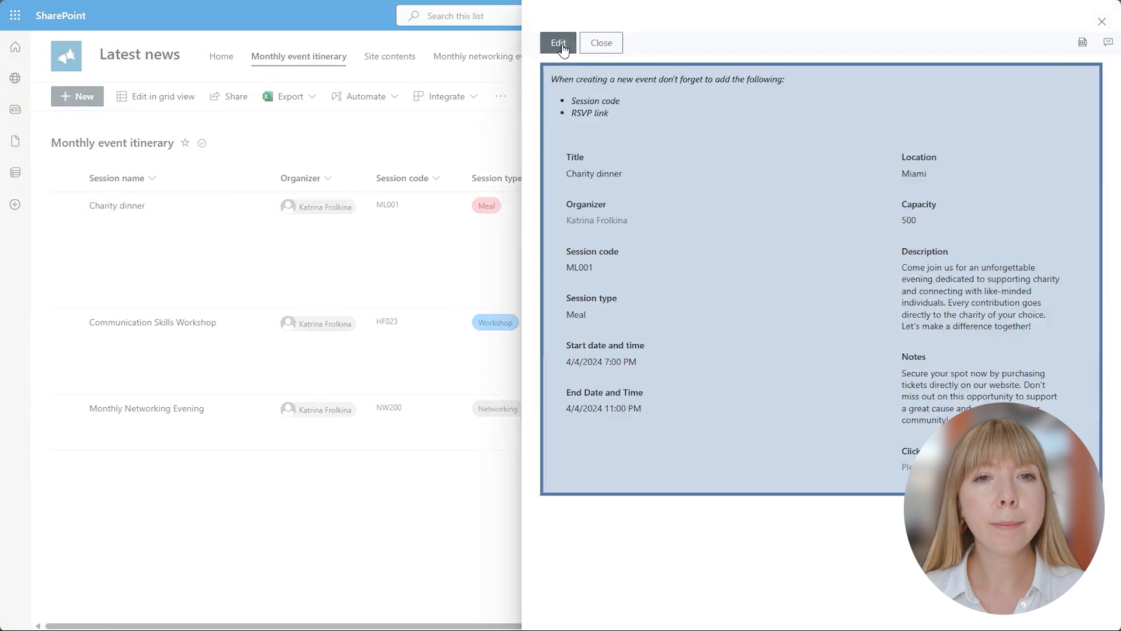
left_click(559, 43)
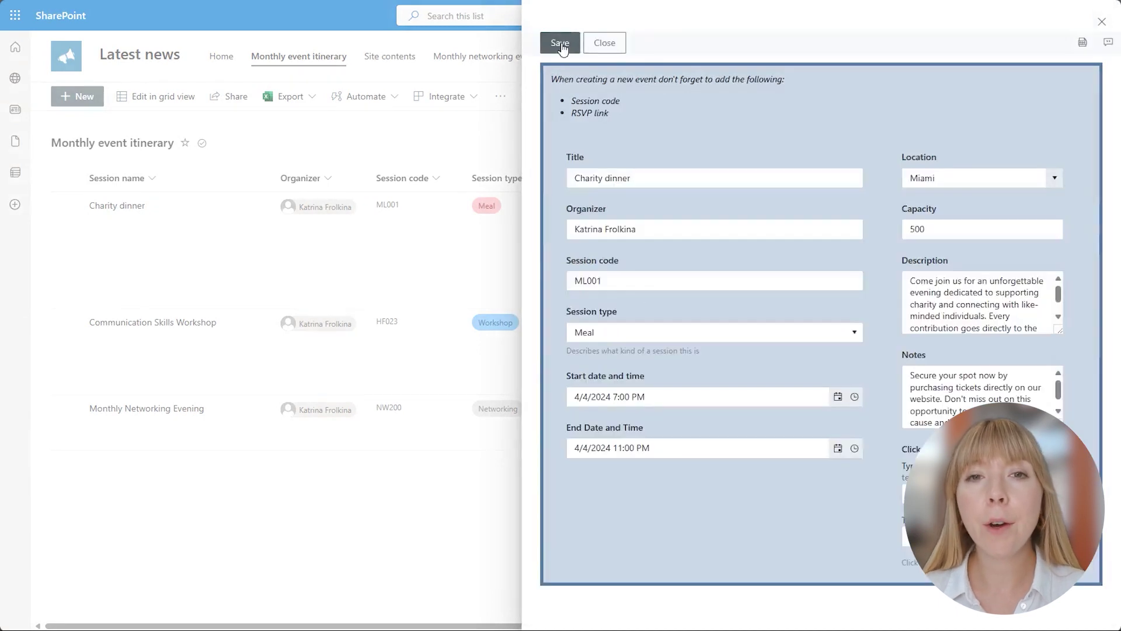
left_click(854, 333)
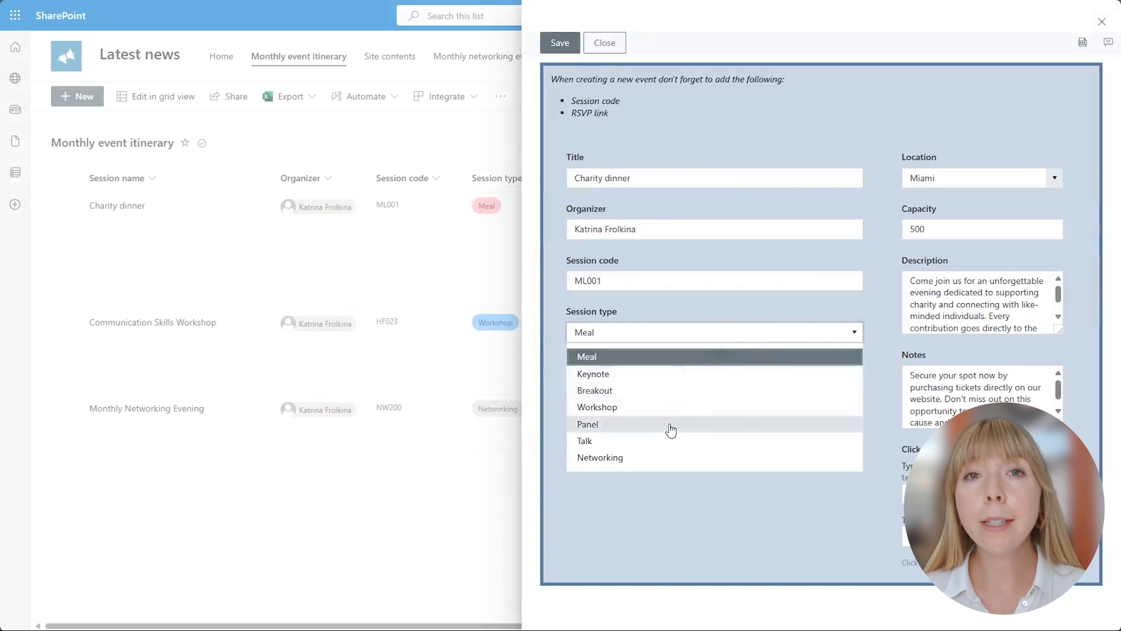
left_click(671, 429)
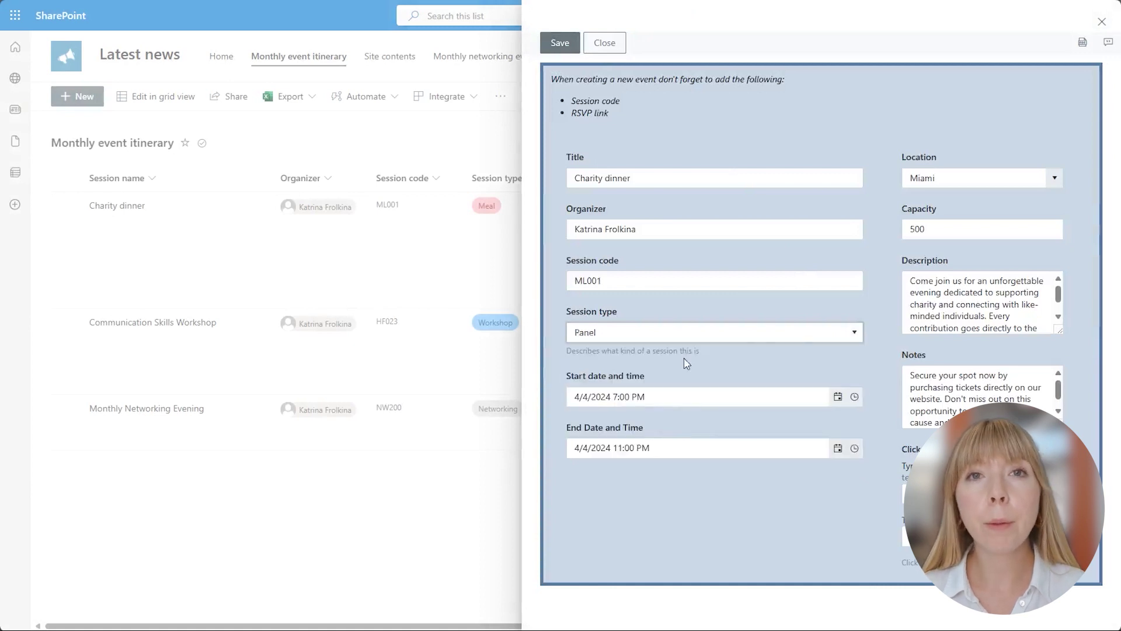
left_click(854, 332)
left_click(647, 356)
left_click(557, 41)
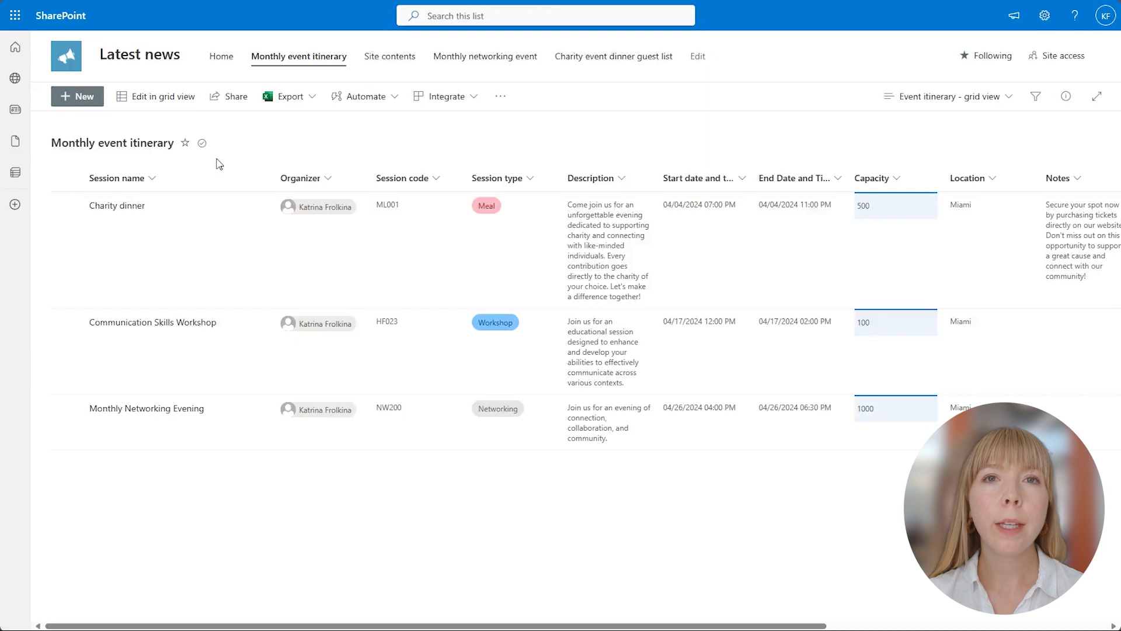
Step: Scroll the itinerary list sideways to view the RSVP and Status columns
left_click_drag(401, 624, 649, 624)
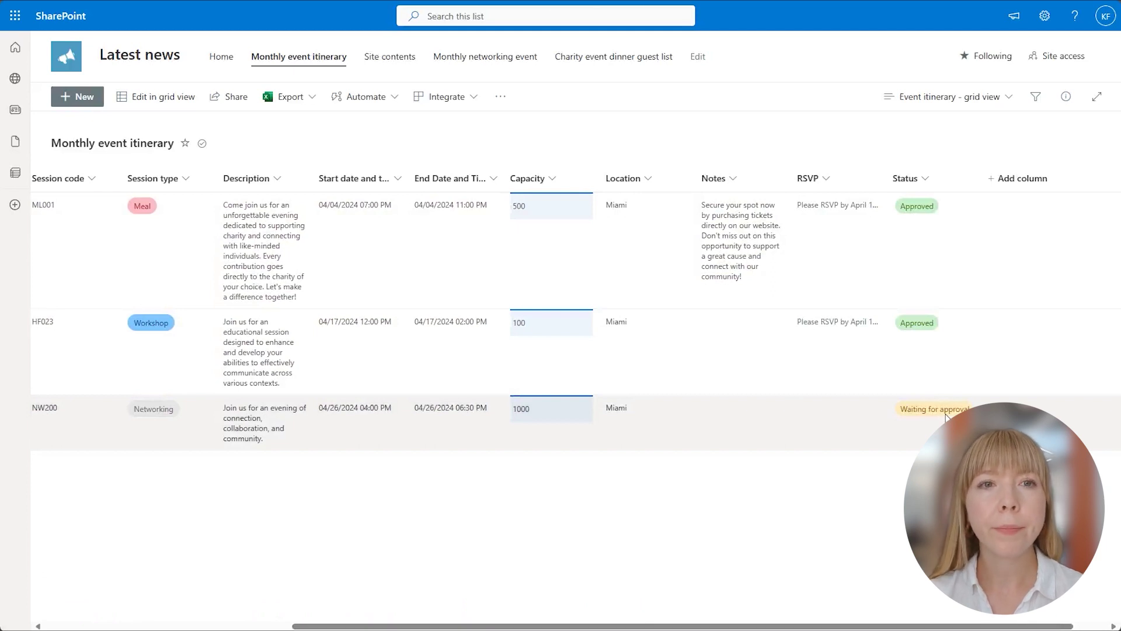
left_click(753, 244)
left_click(119, 97)
left_click(760, 421)
left_click(131, 97)
left_click(604, 43)
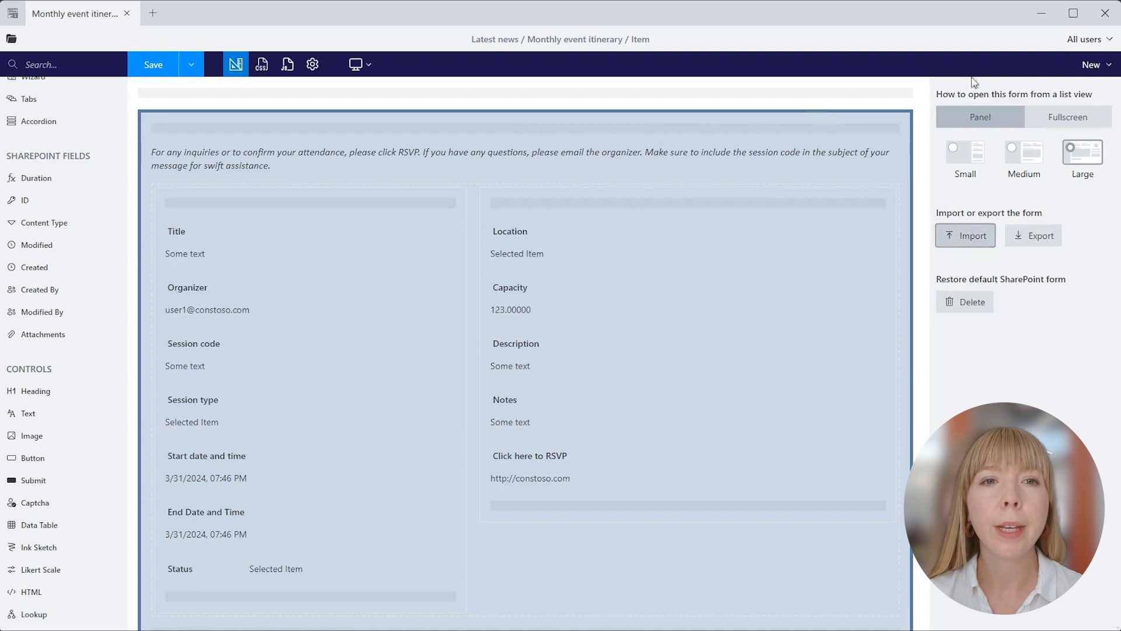
Step: Export the All users form layout to a file
left_click(1019, 239)
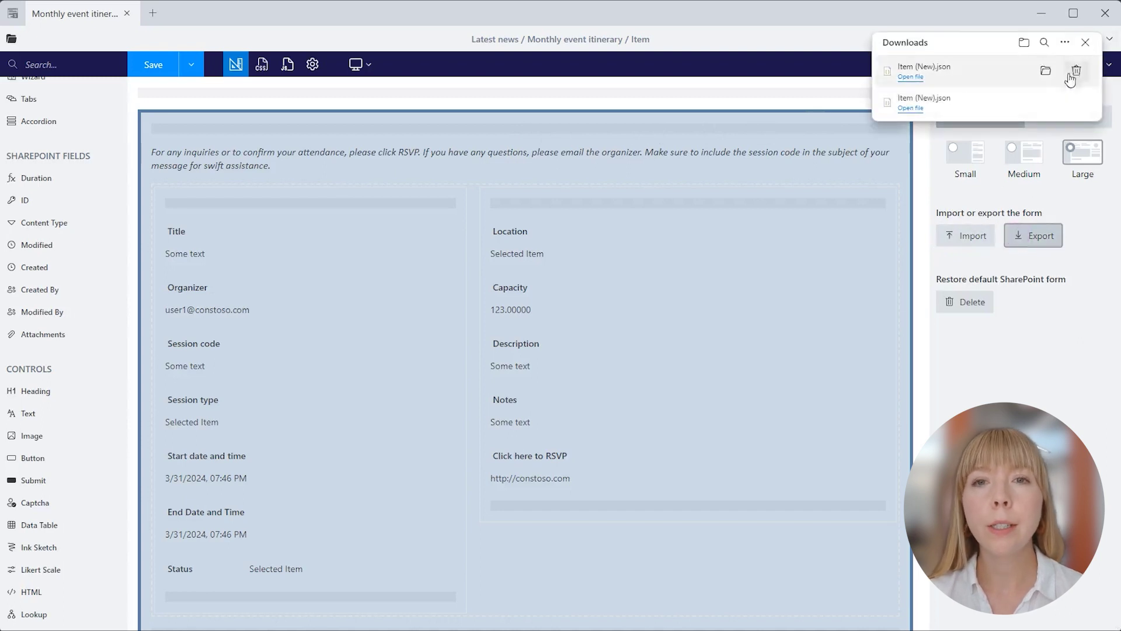
left_click(1085, 45)
left_click(1088, 41)
left_click(1094, 101)
Step: Create and save an 'Event Approved' form set for the Latest news Members group
left_click(22, 133)
type("Approved")
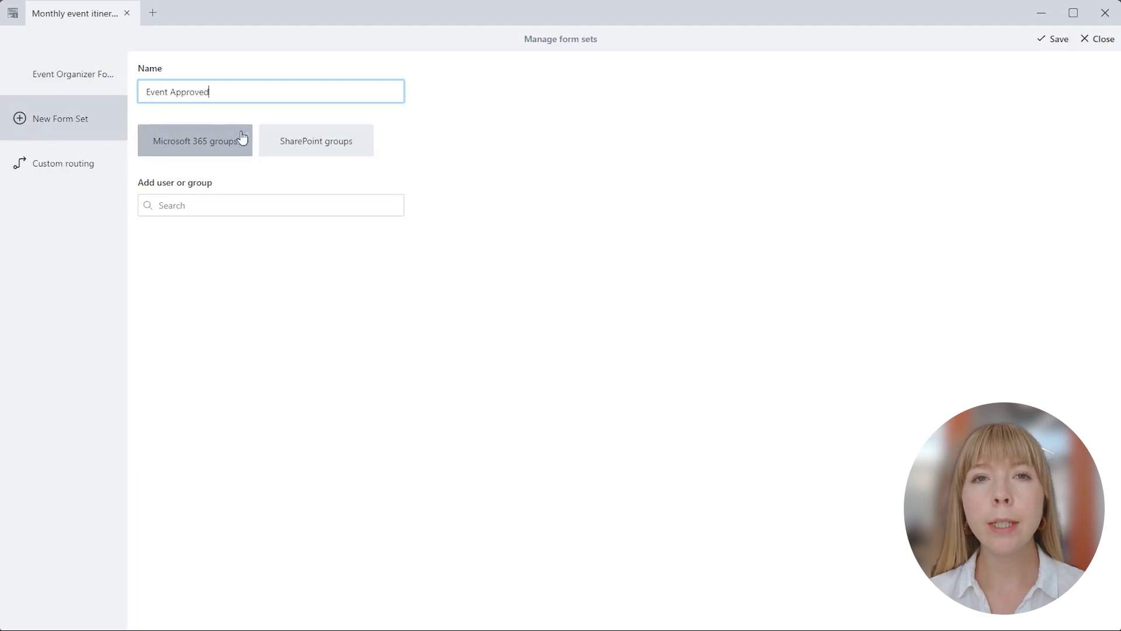
left_click(282, 139)
left_click(199, 202)
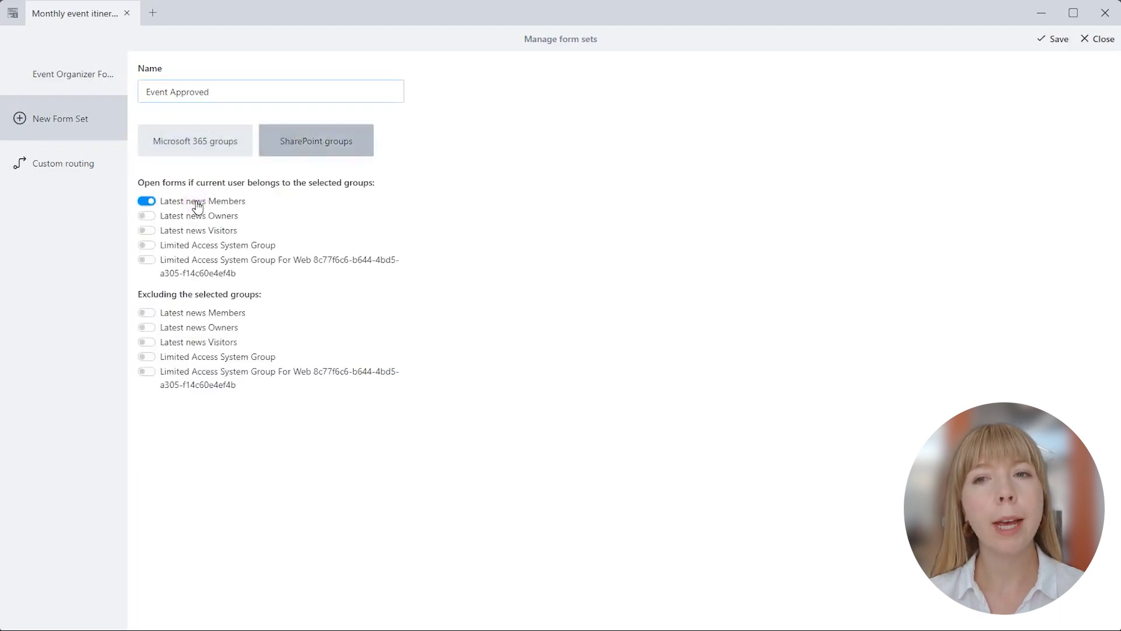
left_click(1039, 42)
left_click(1087, 41)
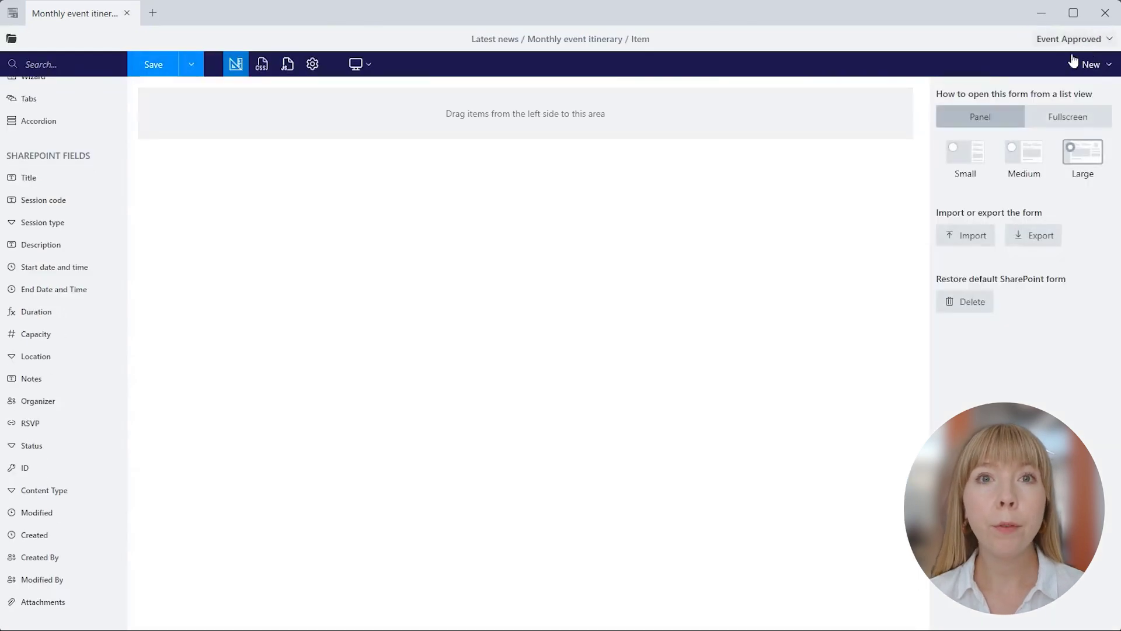
Step: Import the Item (New) layout into Event Approved and save it
left_click(970, 235)
left_click(216, 103)
left_click(604, 401)
left_click(593, 465)
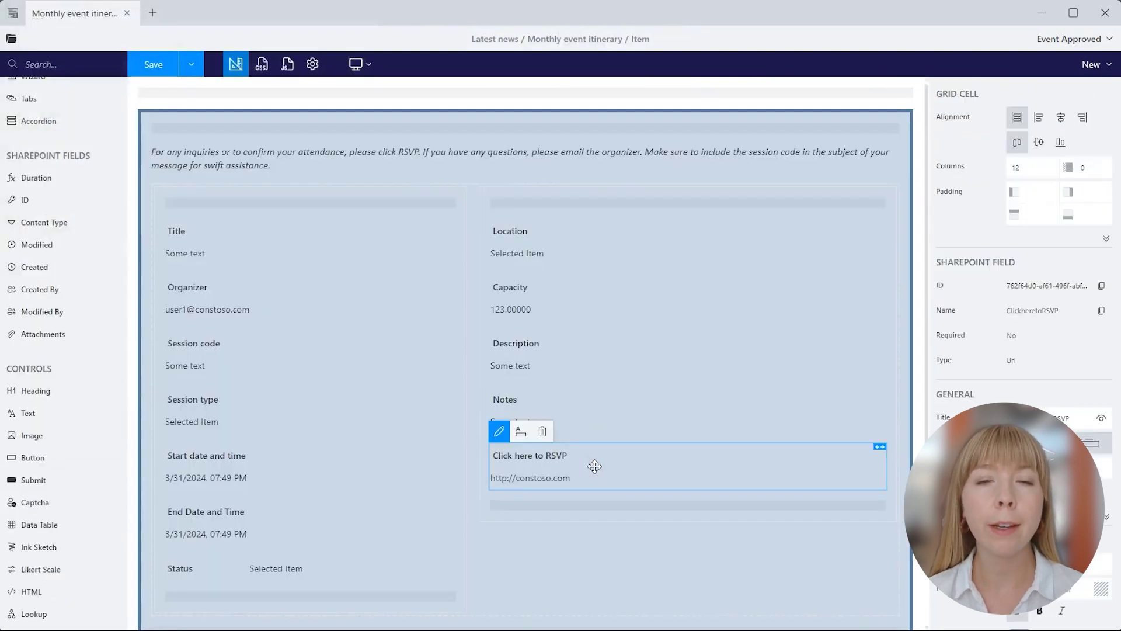
left_click(191, 64)
left_click(168, 66)
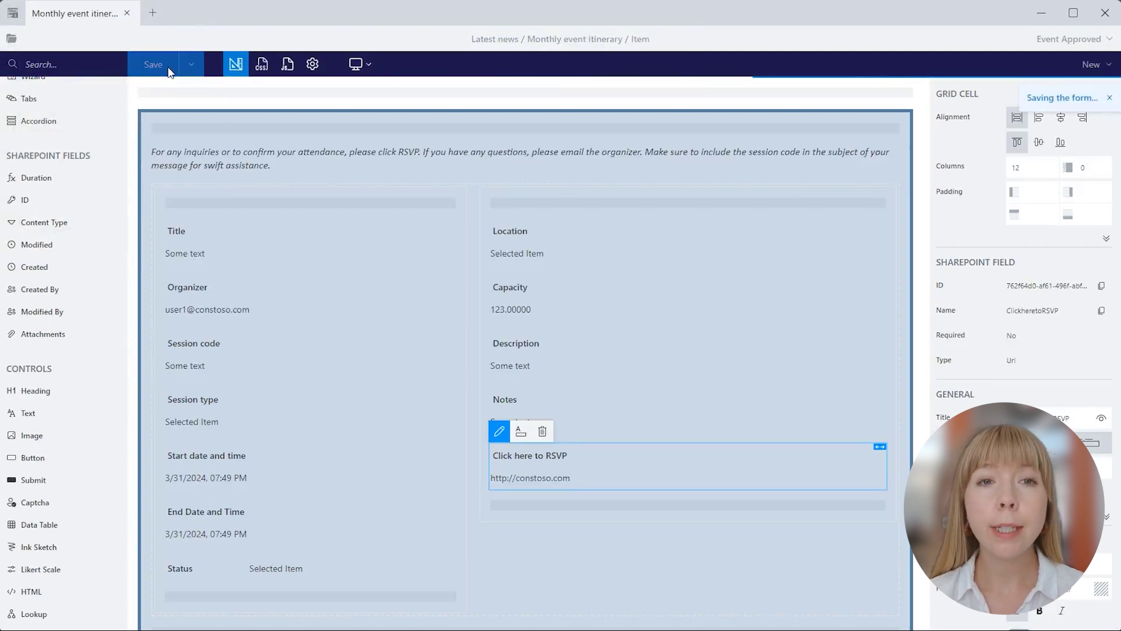
Step: Start another new form set from form set management
left_click(1071, 39)
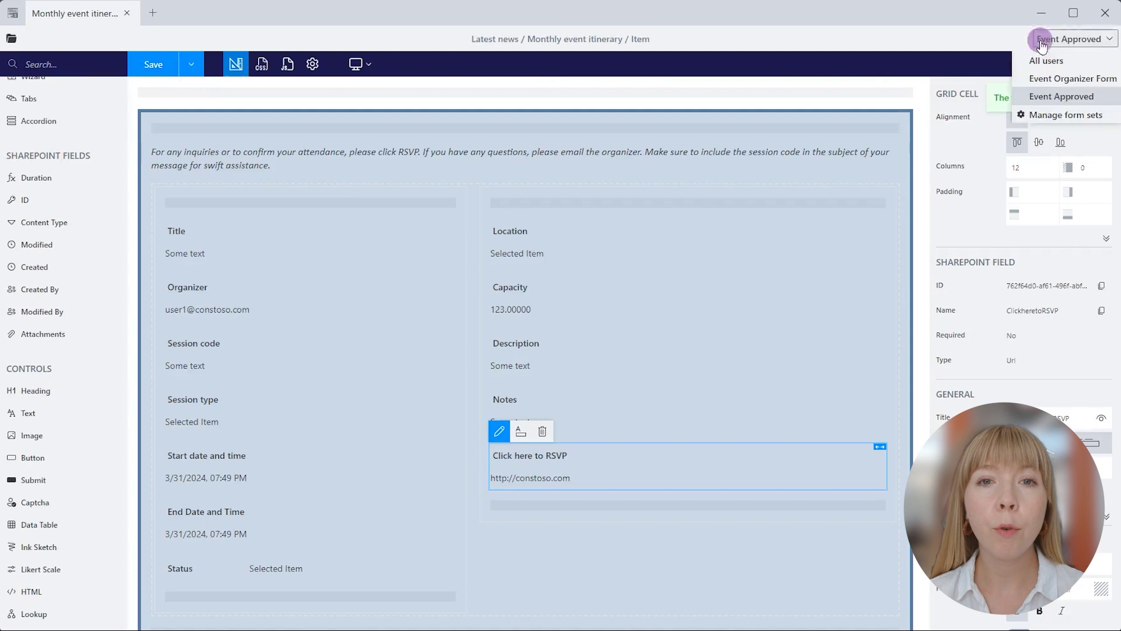
left_click(1051, 115)
left_click(102, 163)
type("Event Waiting Approval")
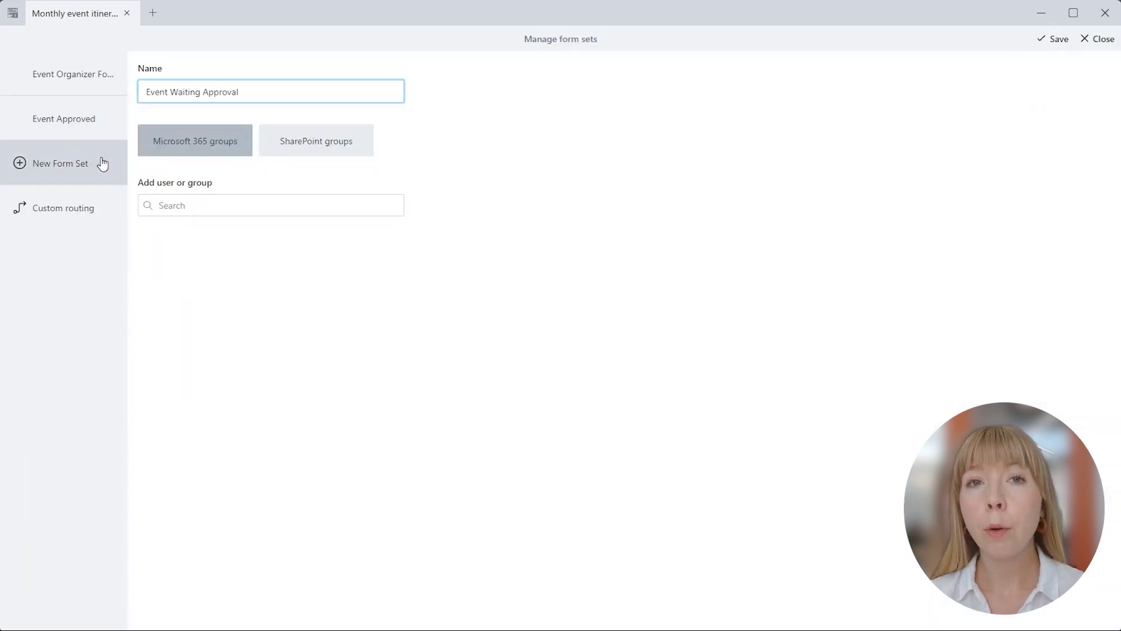
Step: Save the Event Waiting Approval set for Latest news Members and choose the Item (New) file to import
left_click(348, 141)
left_click(228, 201)
left_click(1060, 39)
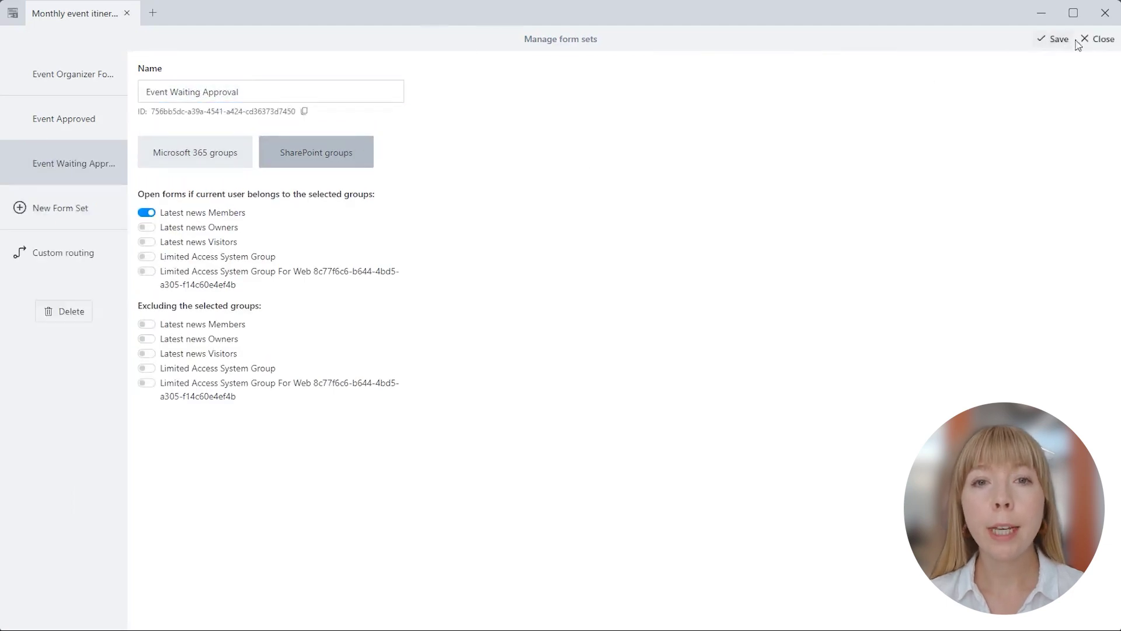
left_click(1094, 39)
left_click(972, 235)
left_click(380, 103)
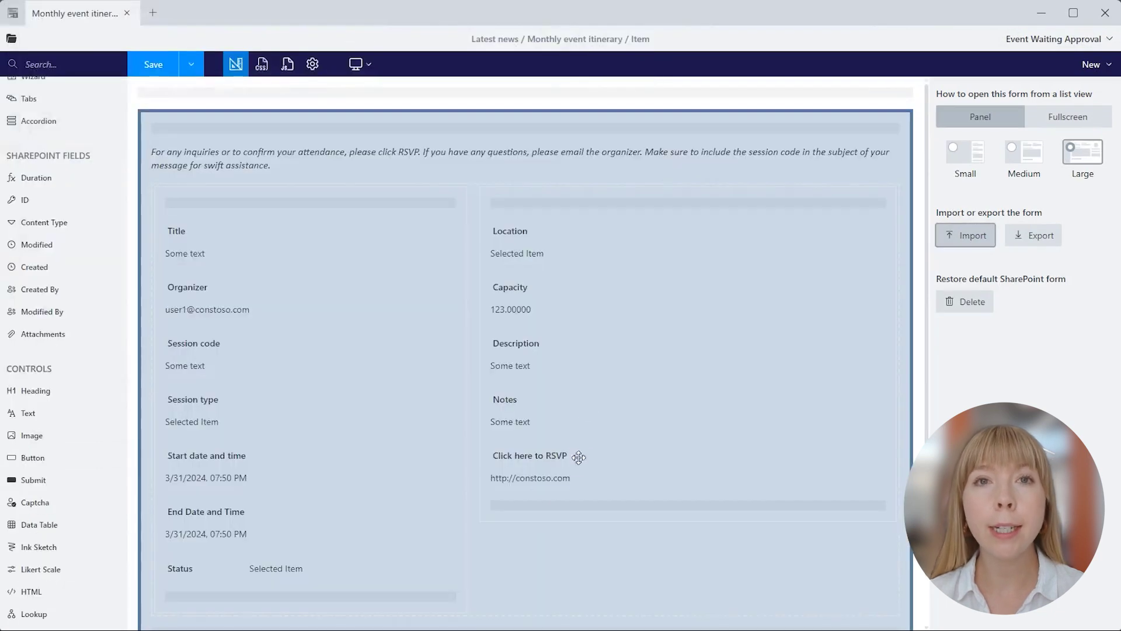
Step: Replace the RSVP field with the note 'Check back shortly to RSVP once the event is approved.' and save
left_click(579, 459)
left_click(522, 435)
left_click_drag(28, 435, 519, 448)
left_click(497, 435)
key("ctrl+a")
type("Check back shortly to RSVP once the event is approved.")
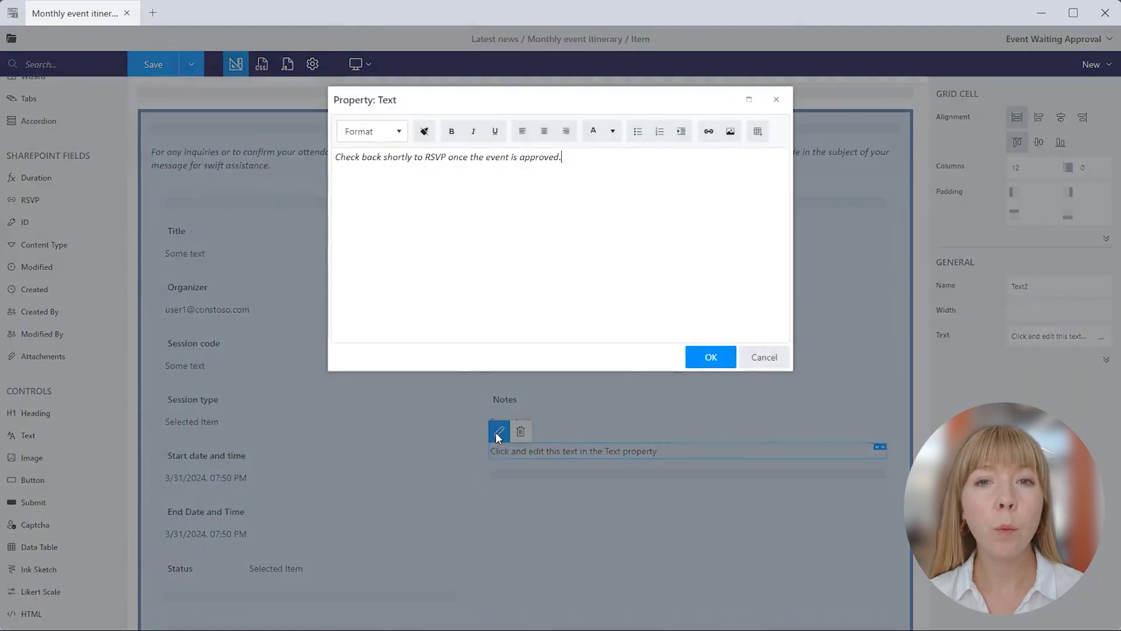
left_click(722, 362)
left_click(191, 64)
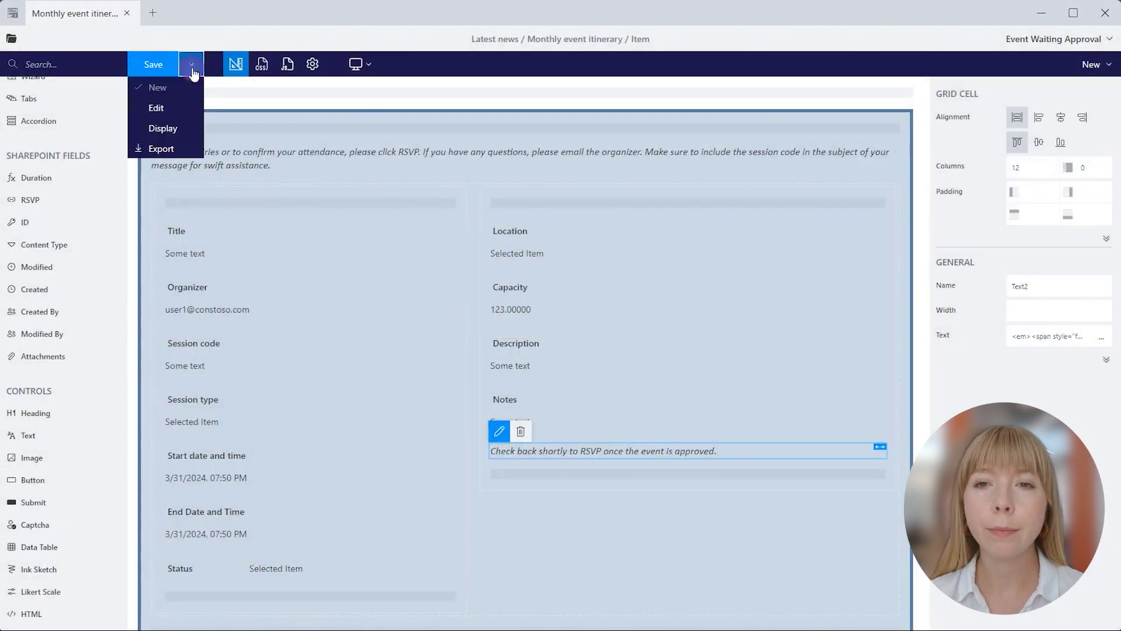
left_click(197, 66)
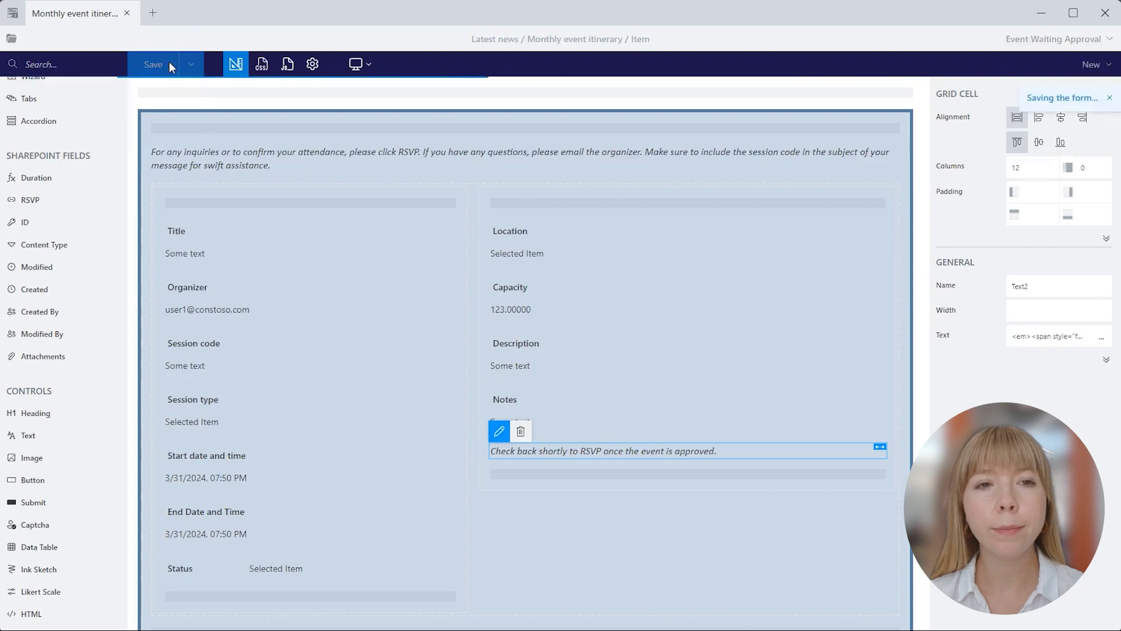
Step: In the Event Organizer Form, append 'Please mark as approved once the event is finalized.' to the intro text
left_click(1010, 41)
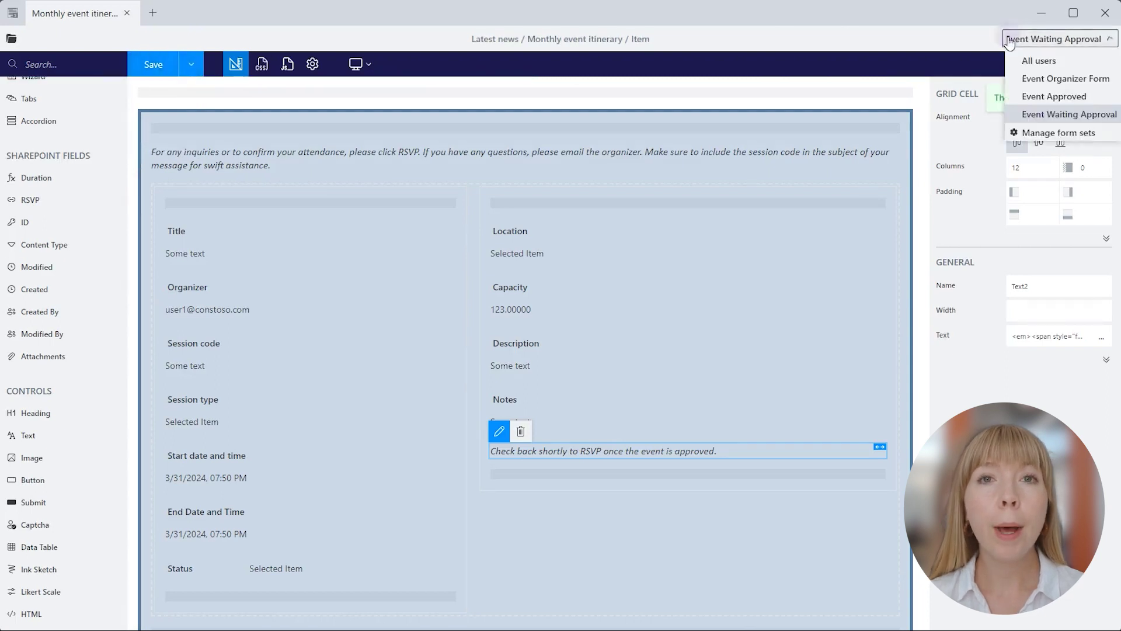
left_click(1029, 80)
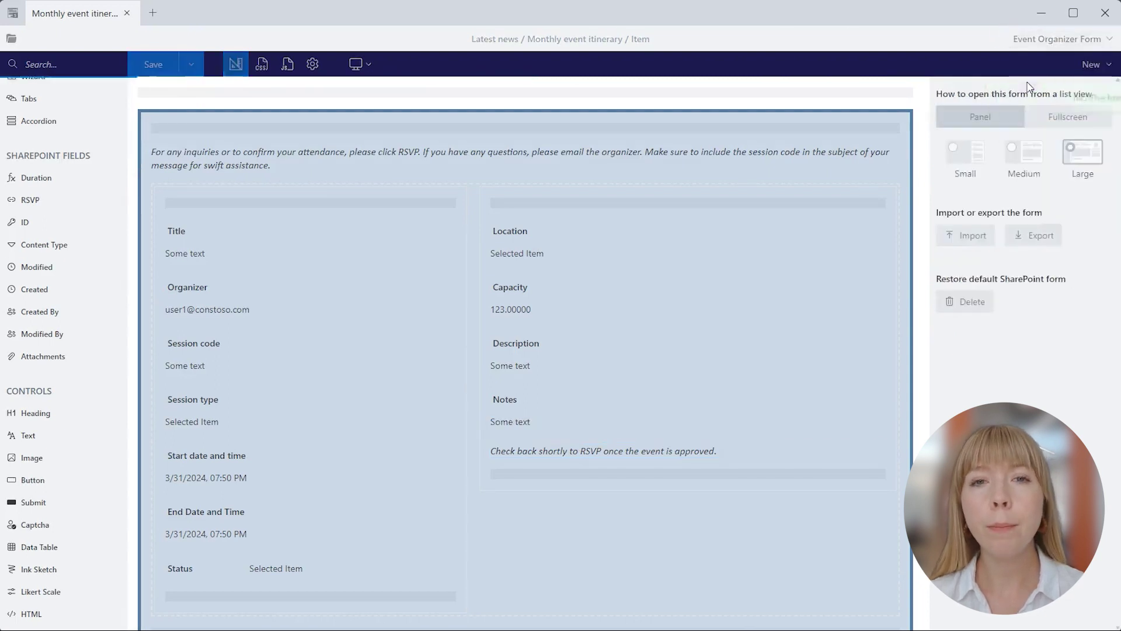
left_click(329, 180)
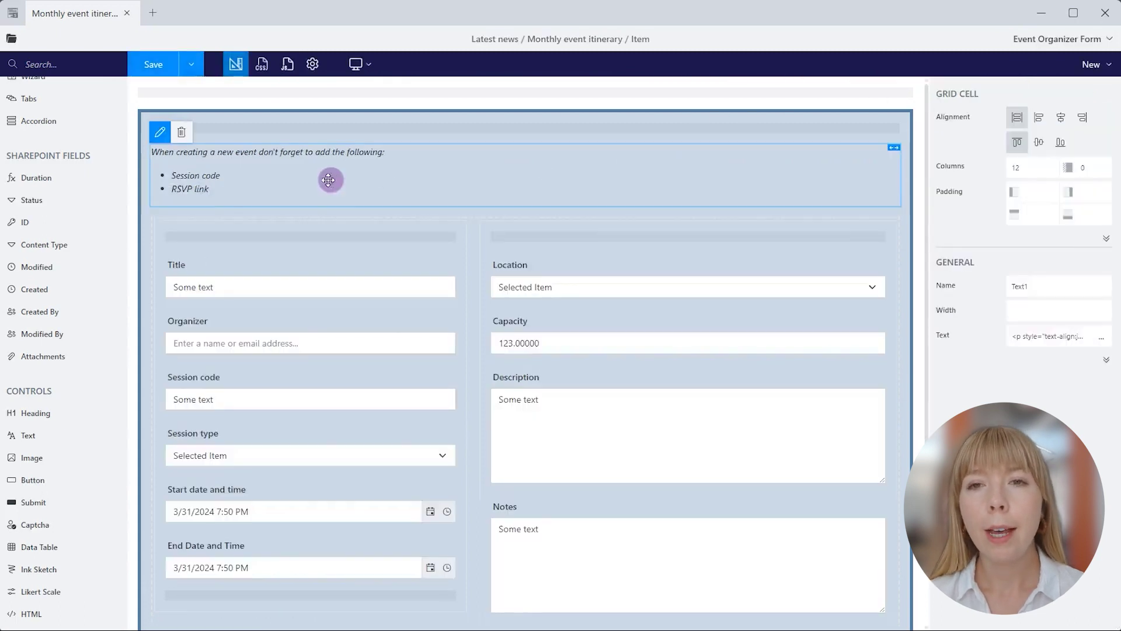
left_click(158, 138)
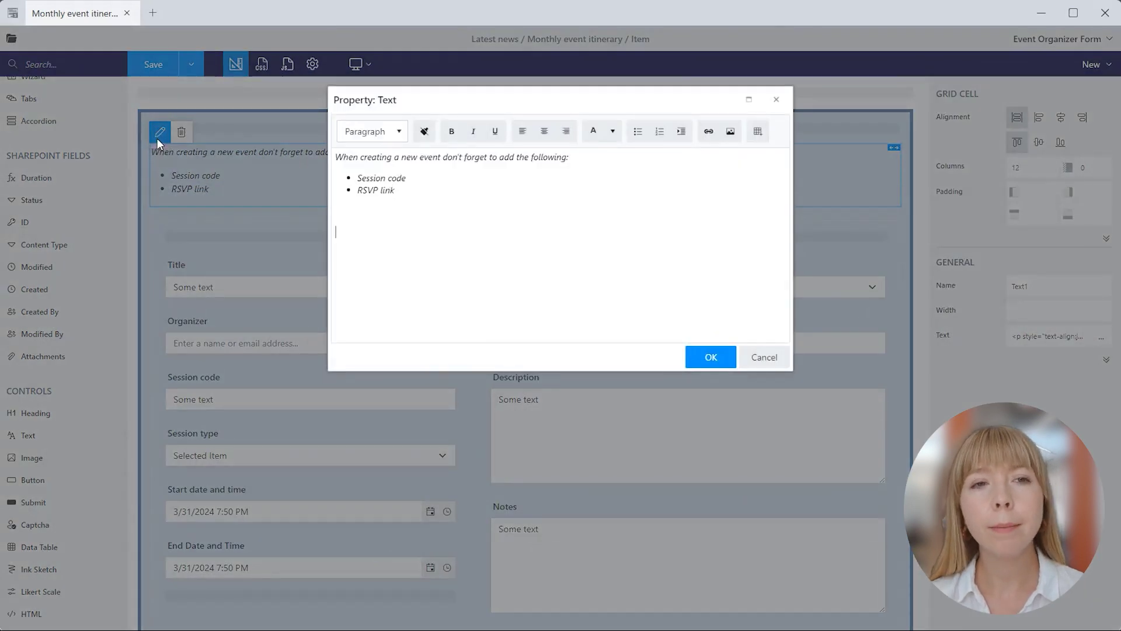
type("Please mark as approved once the event is finalized.")
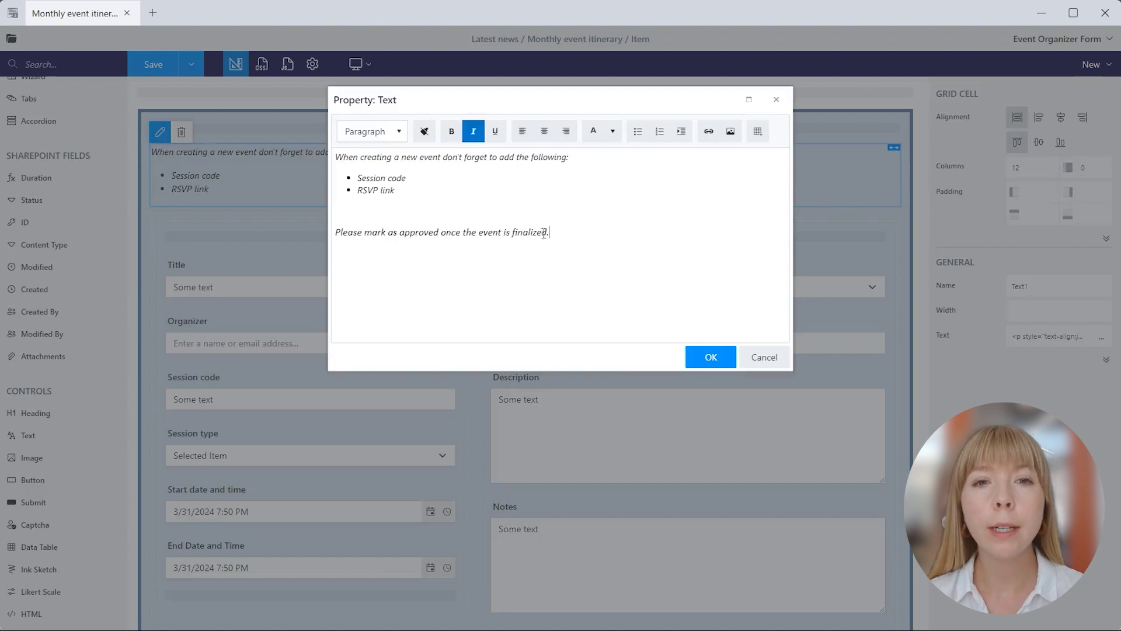
left_click(711, 362)
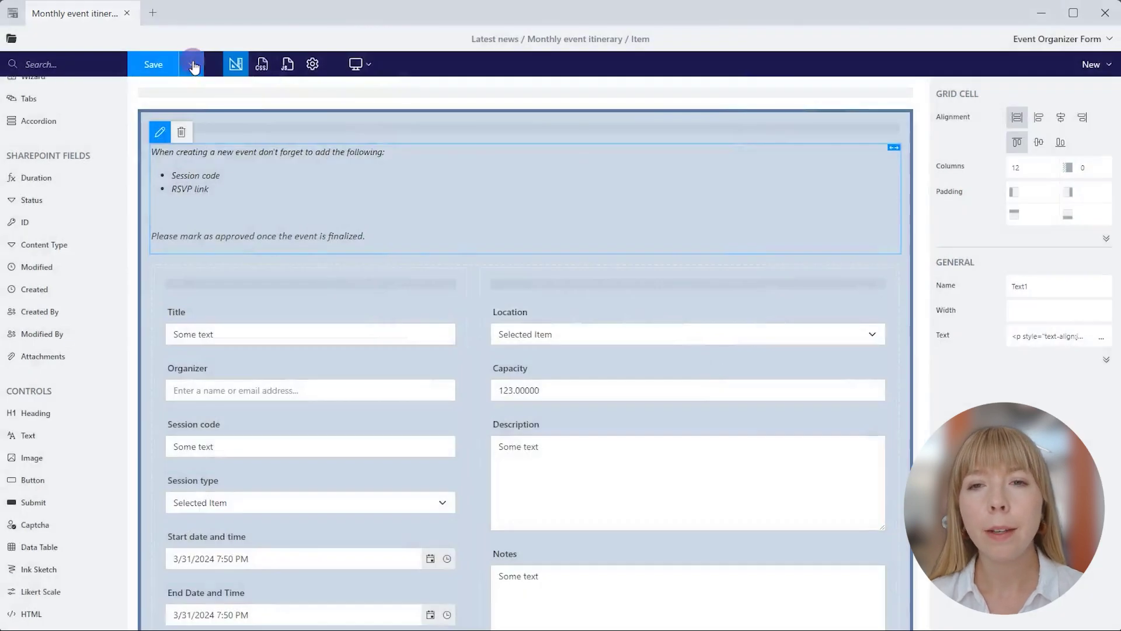
Step: Save the Event Organizer Form
left_click(192, 65)
left_click(157, 70)
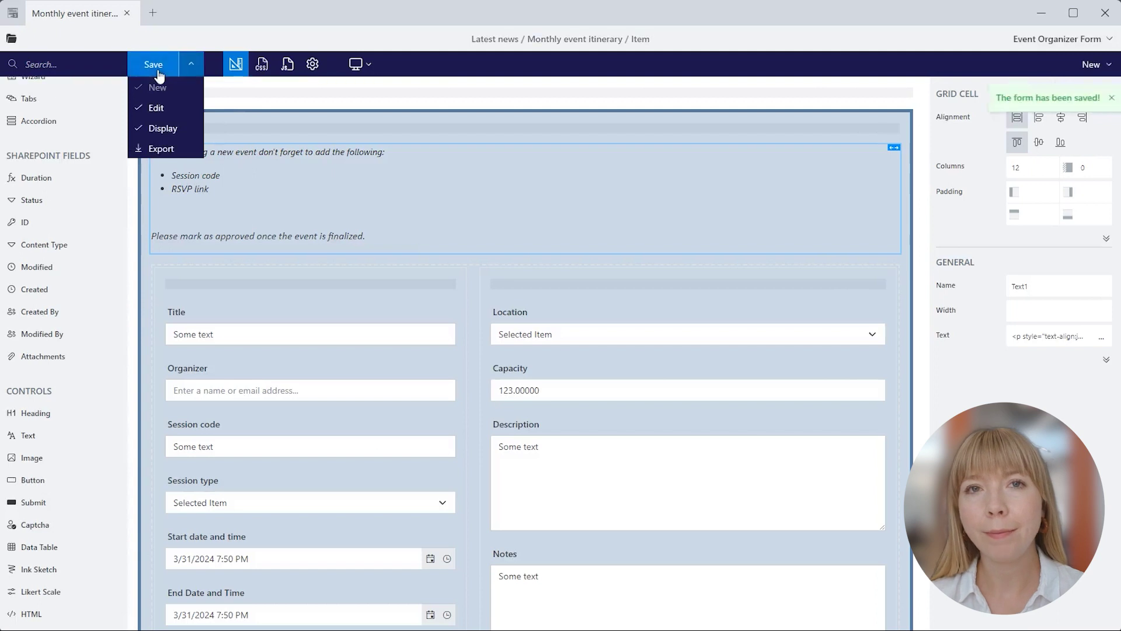
left_click(1050, 42)
Step: Open the Custom routing code editor from form set management, showing the default template
left_click(1051, 133)
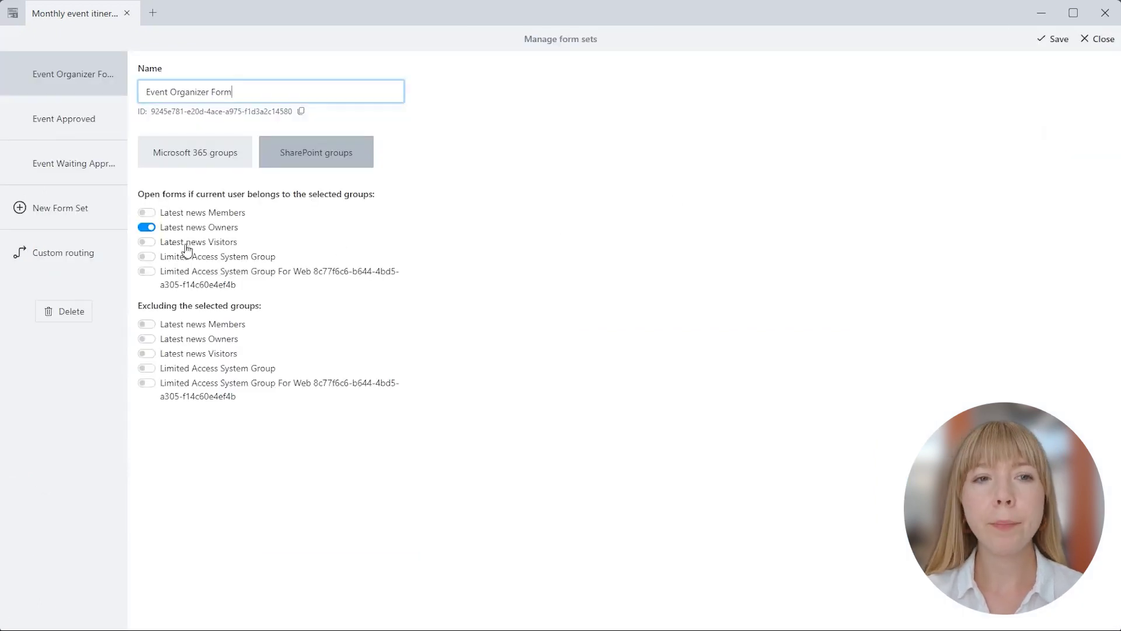
left_click(99, 255)
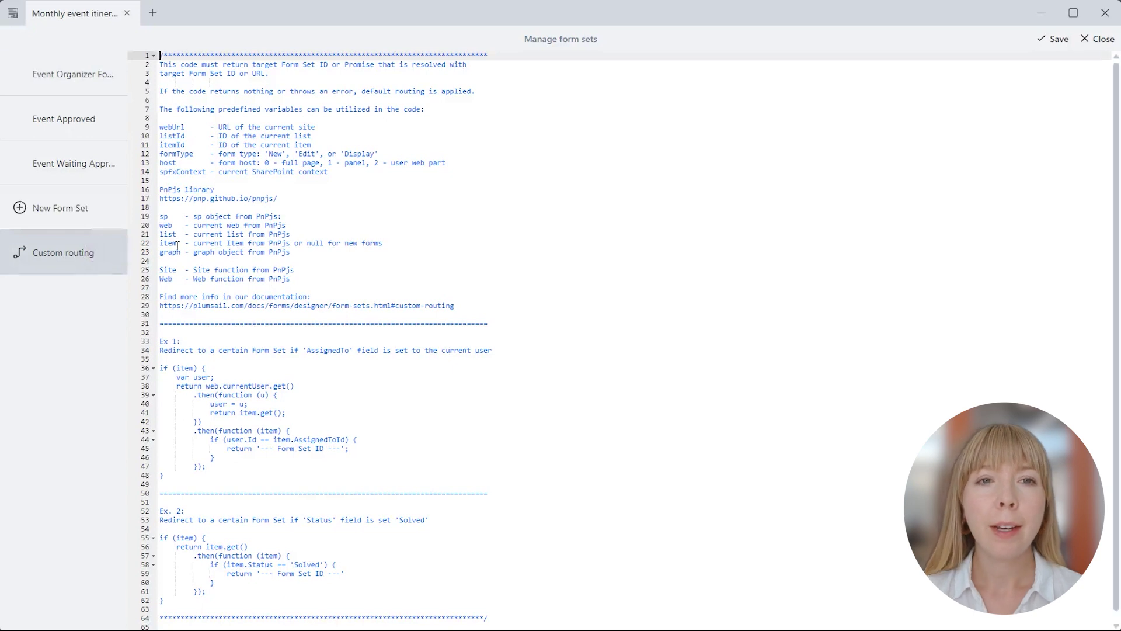
left_click(388, 240)
Step: Replace the template with the routing code and change line 11's group to 'Latest news Members'
key("ctrl+a")
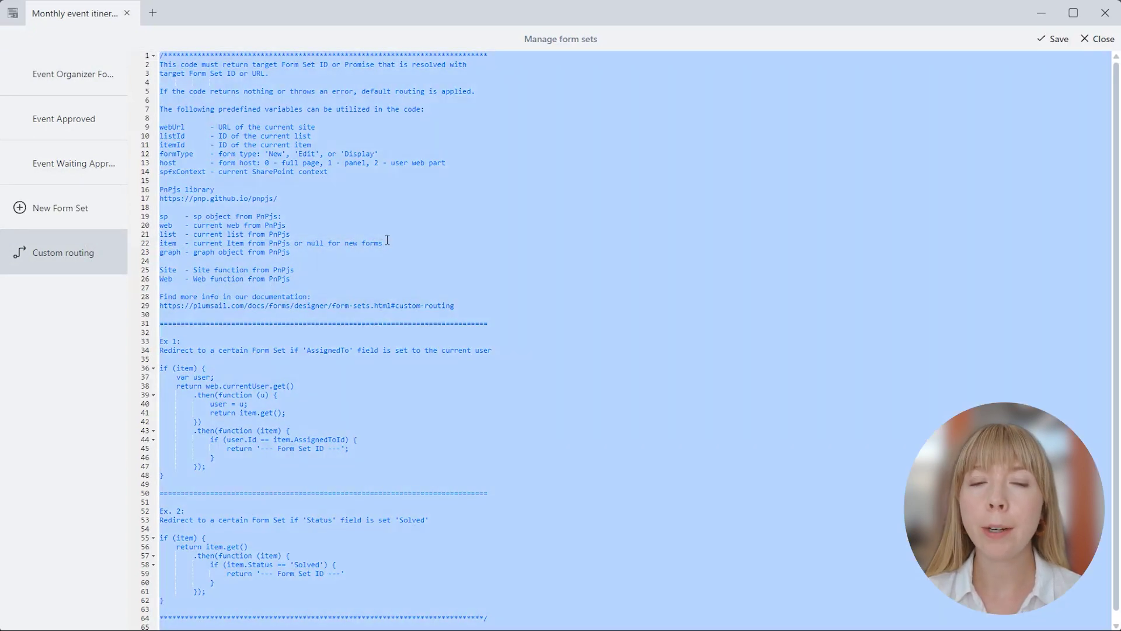
key("ctrl+v")
left_click_drag(194, 145, 319, 145)
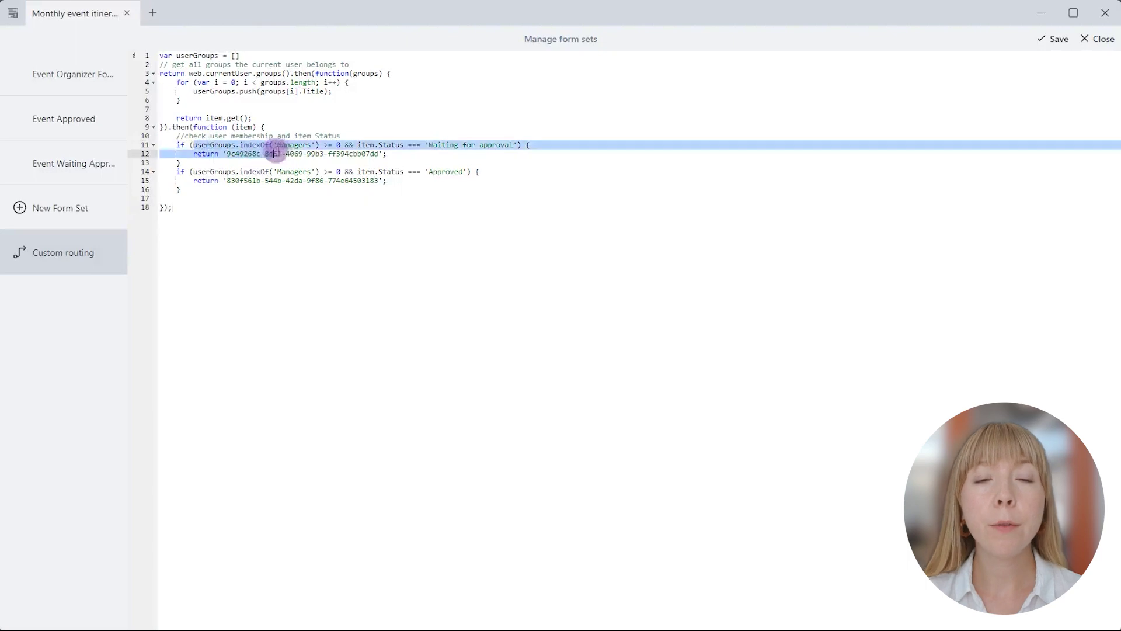
left_click(236, 154)
left_click(80, 126)
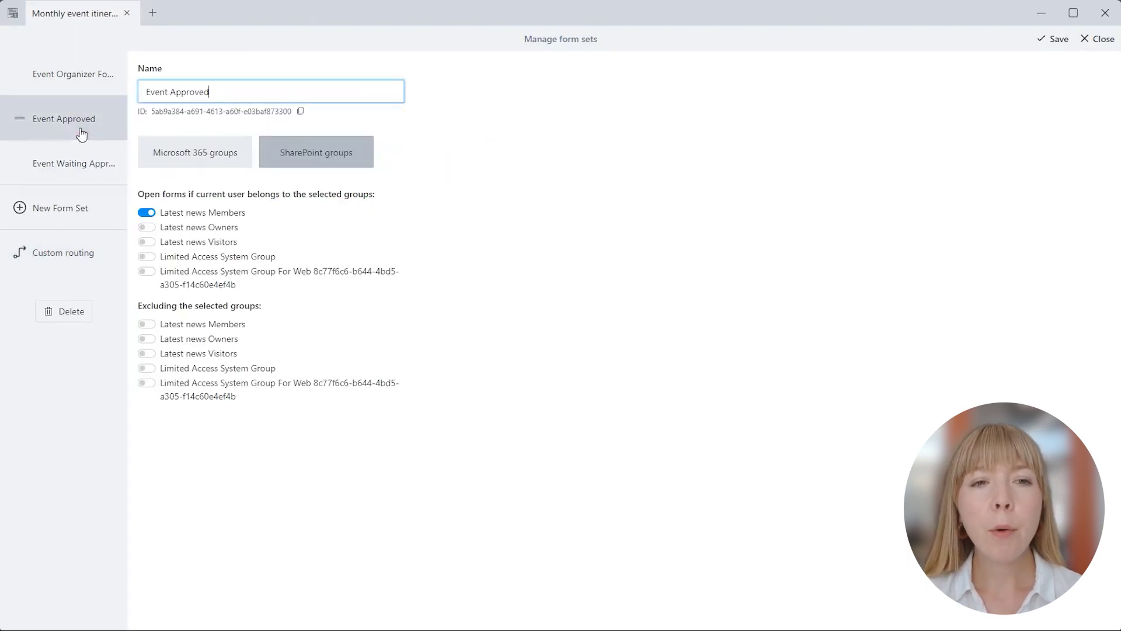
left_click(64, 253)
double_click(279, 145)
type("Latest ")
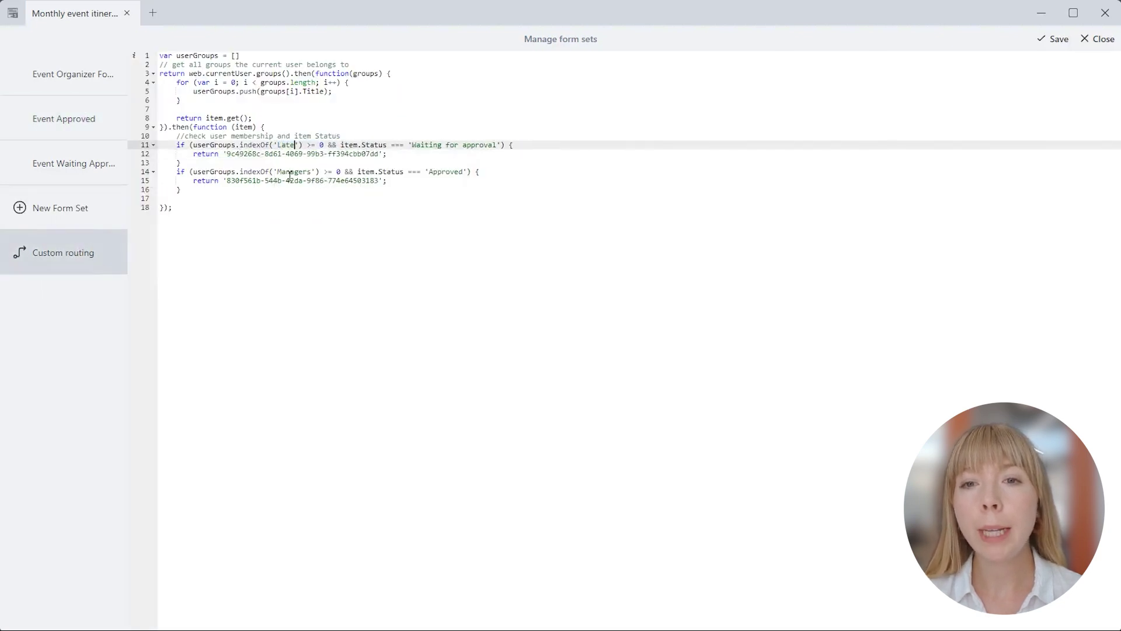
type("news Memb")
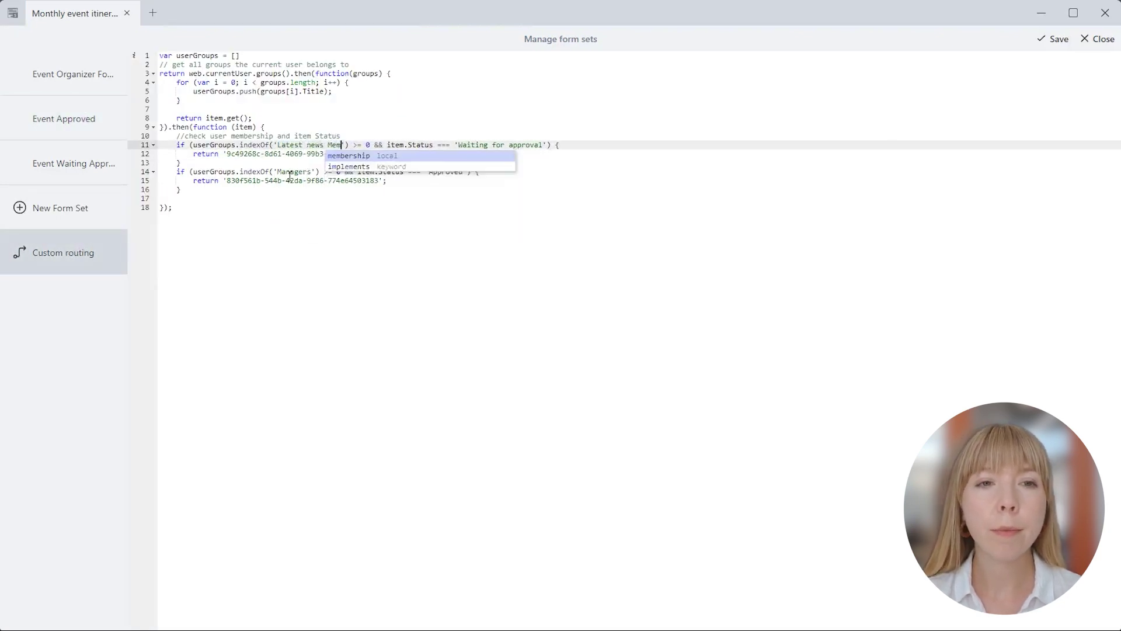
type("ers")
left_click(374, 207)
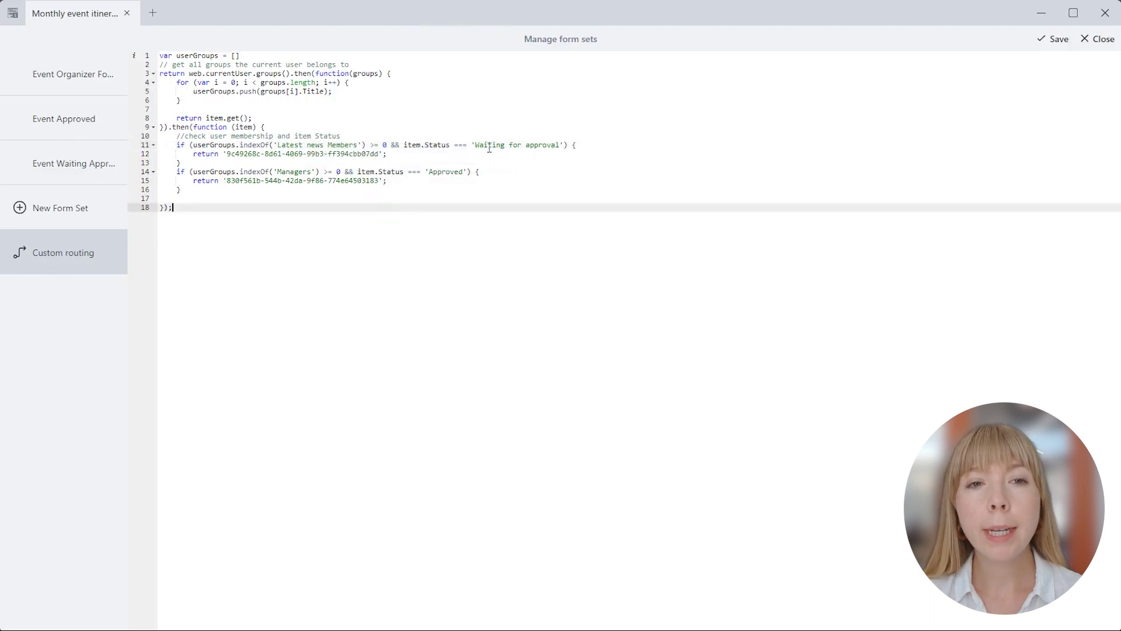
Step: Put the Event Waiting Approval form set ID into the line 12 return
left_click(93, 173)
left_click(304, 111)
left_click(63, 252)
left_click(227, 154)
key("shift+Right")
key("shift+Right")
key("shift+Right")
key("shift+Right")
key("shift+Right")
key("shift+Right")
key("ctrl+v")
Step: Use 'Latest news Members' on line 14 and the Event Approved ID on line 15, then save and close
left_click_drag(278, 145, 357, 144)
double_click(298, 171)
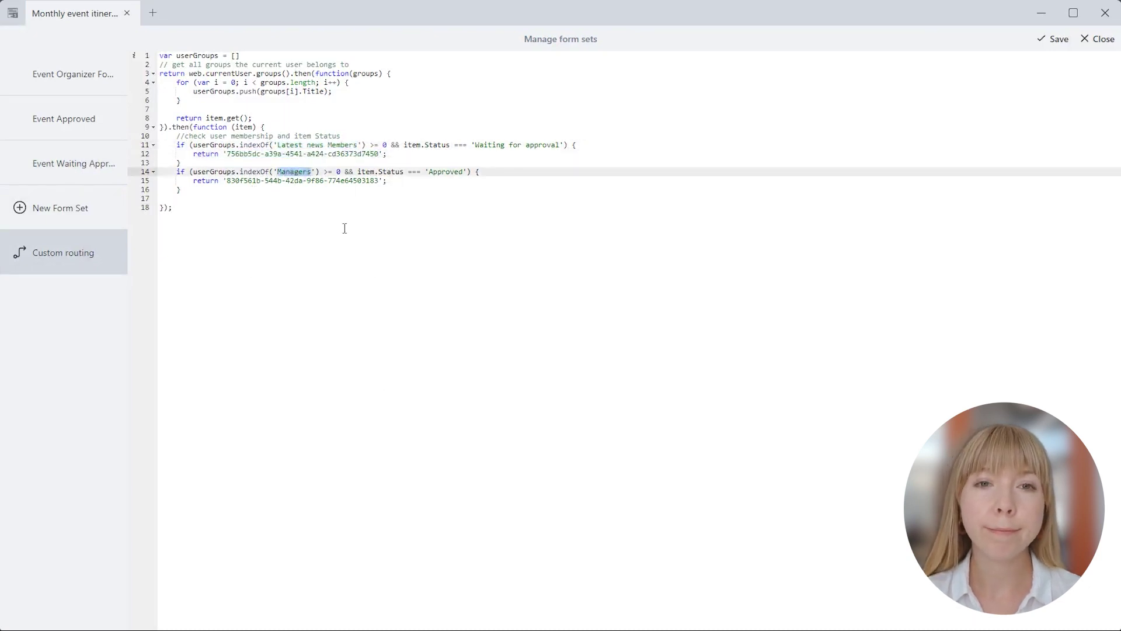
key("ctrl+v")
double_click(490, 171)
left_click(64, 119)
left_click(55, 258)
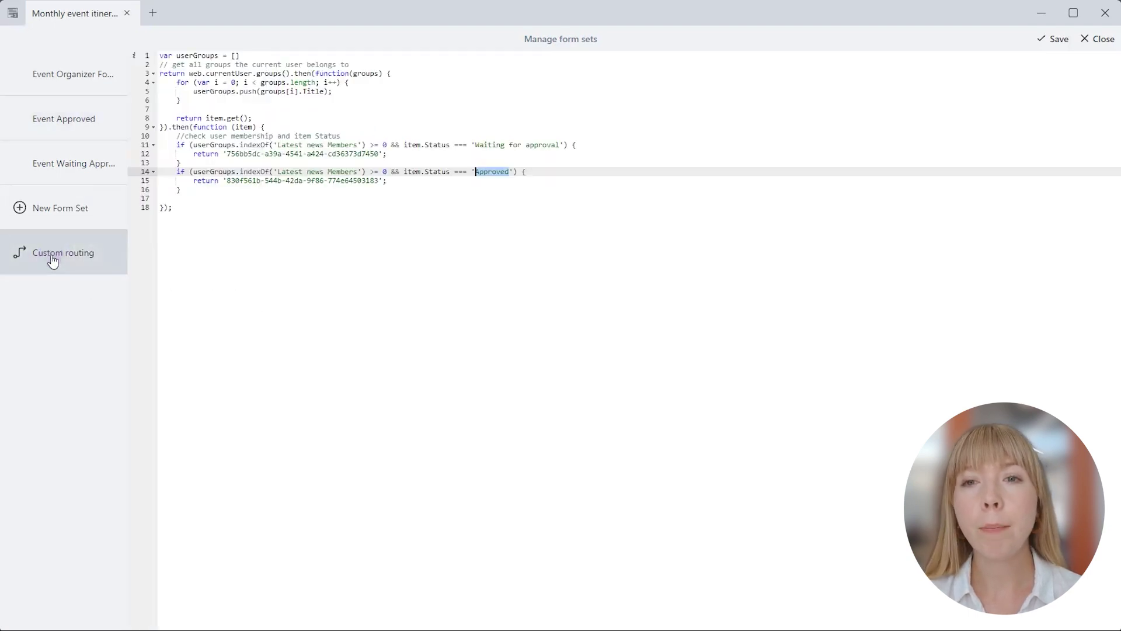
left_click(229, 183)
key("ctrl+shift+Right")
key("ctrl+shift+Right")
key("ctrl+shift+Right")
key("ctrl+shift+Right")
key("ctrl+shift+Right")
key("ctrl+v")
left_click(1053, 46)
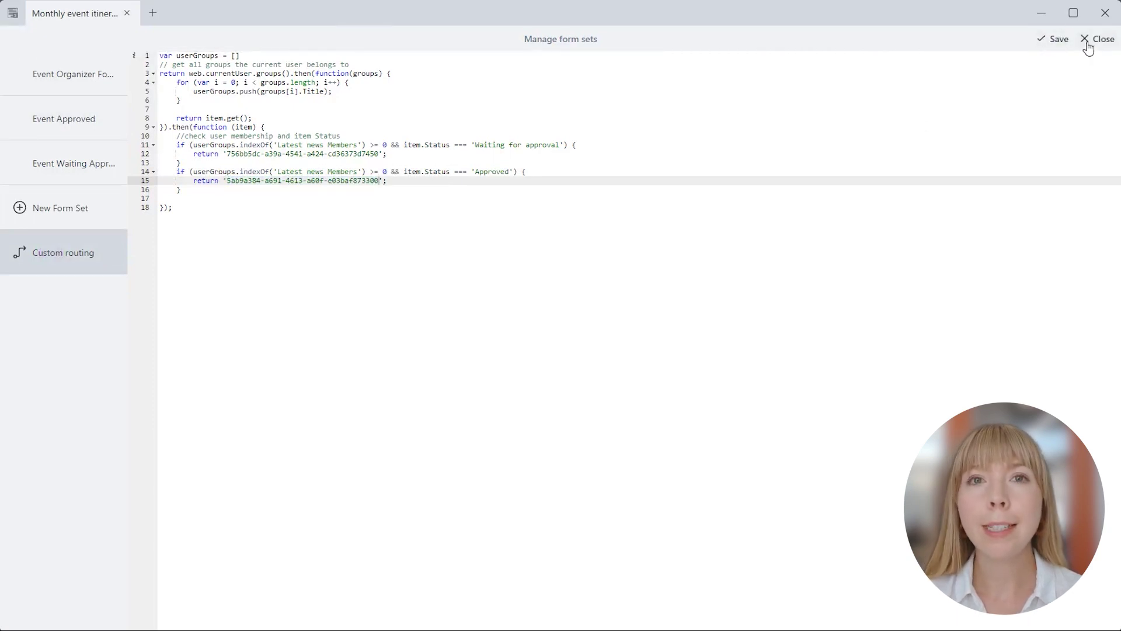
left_click(1088, 42)
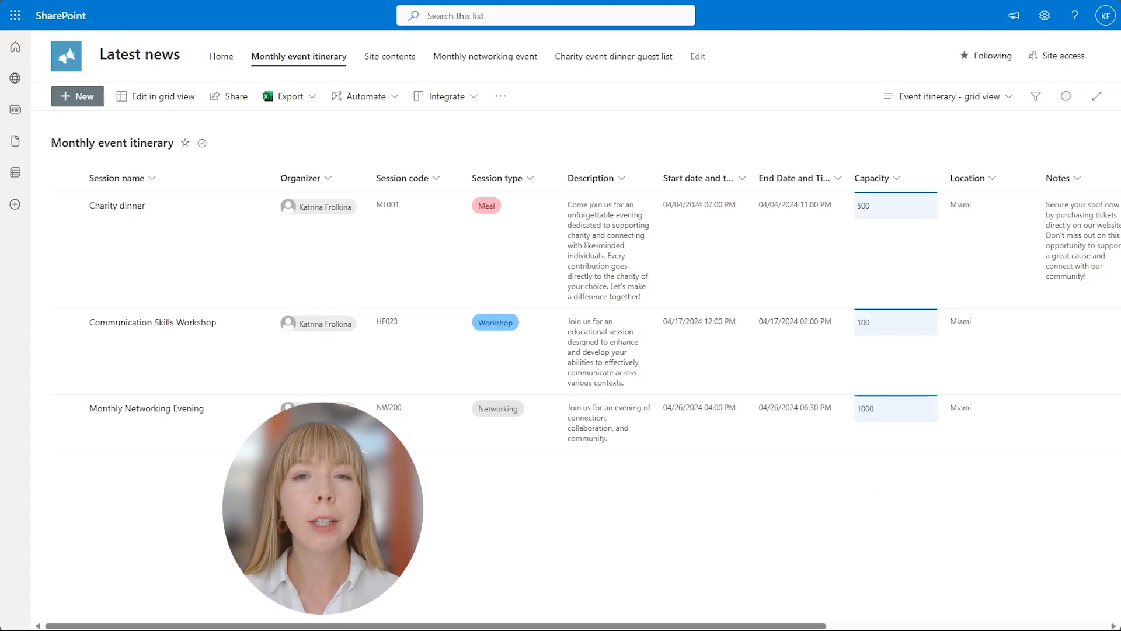
mouse_move(118, 207)
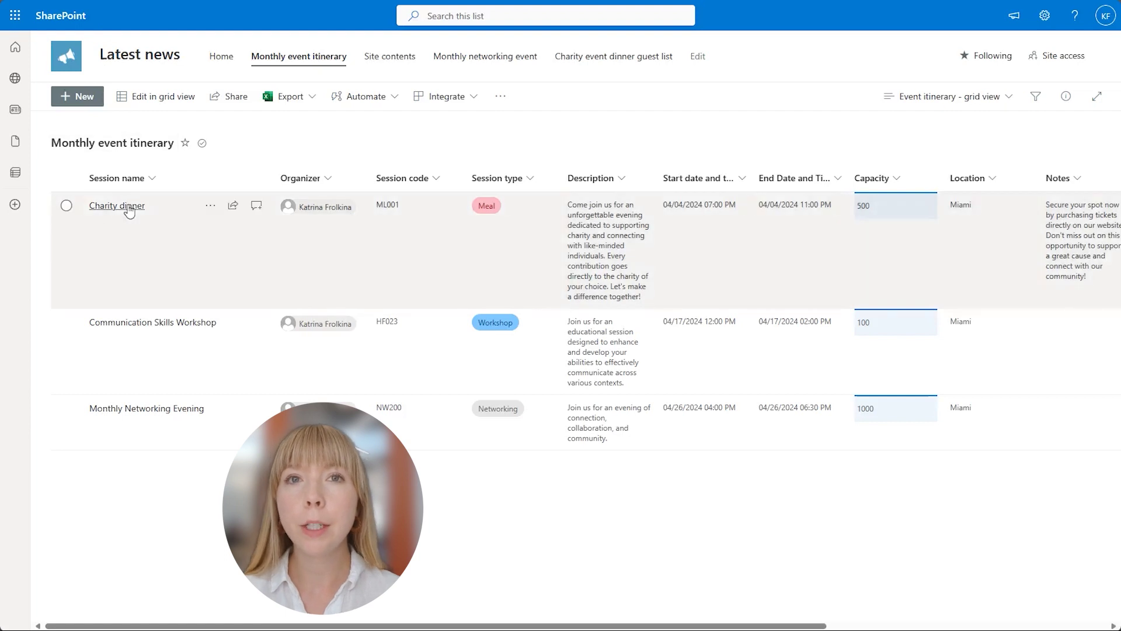
Step: Open Charity dinner (approved RSVP form) and Monthly Networking Evening (check-back note), closing each panel
left_click(129, 211)
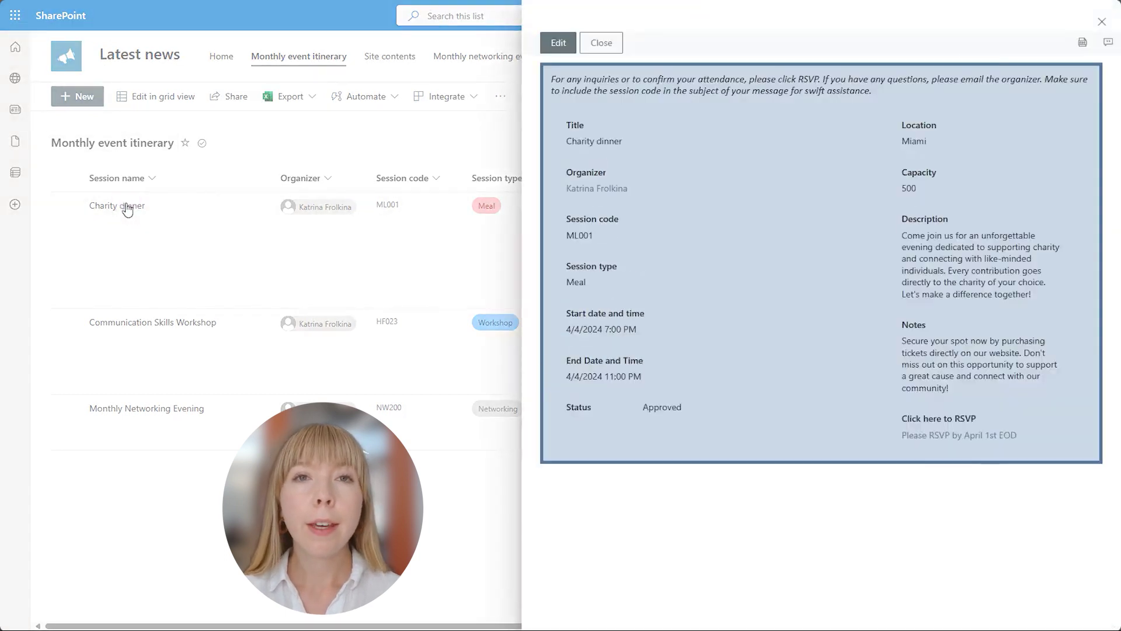
left_click(601, 43)
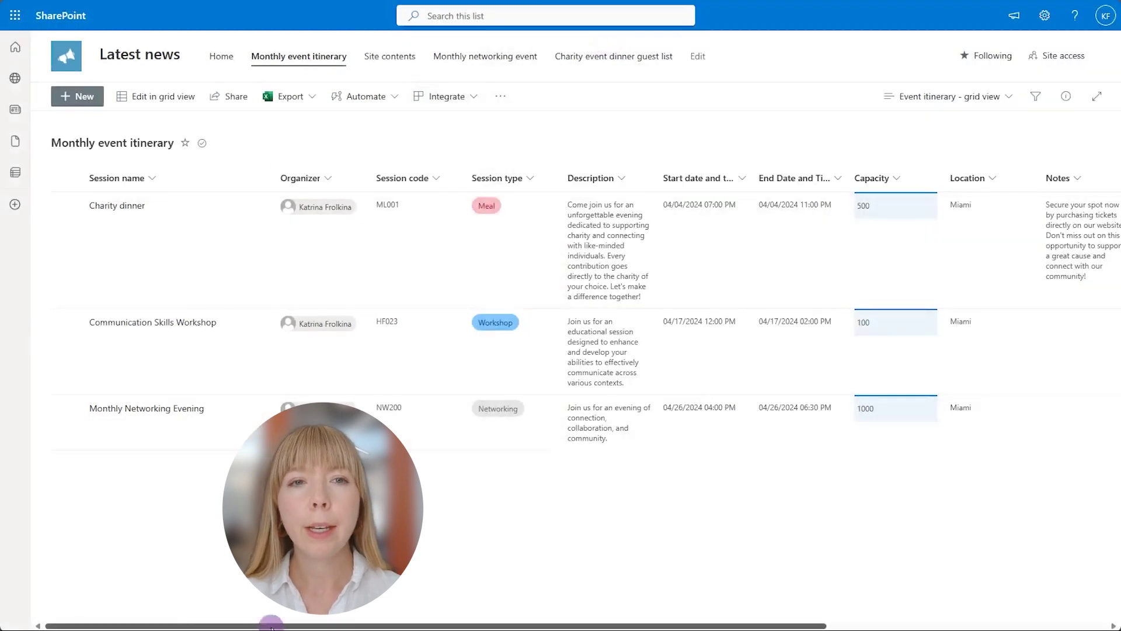
mouse_move(270, 626)
left_mouse_down()
mouse_move(526, 626)
mouse_move(275, 626)
left_mouse_up()
left_click(138, 408)
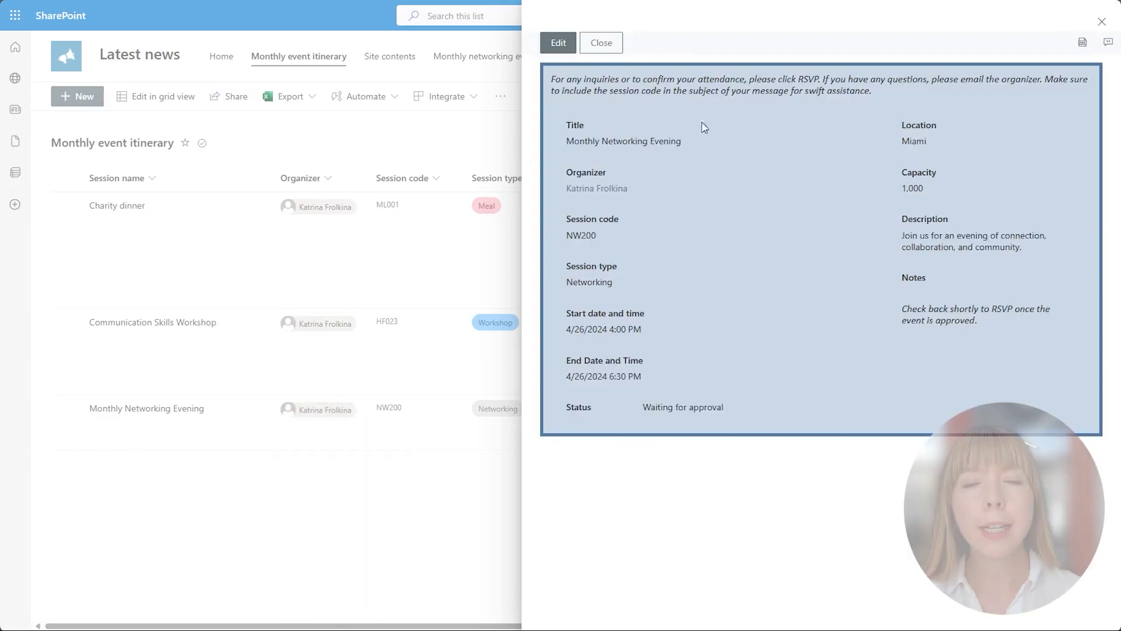
left_click(614, 54)
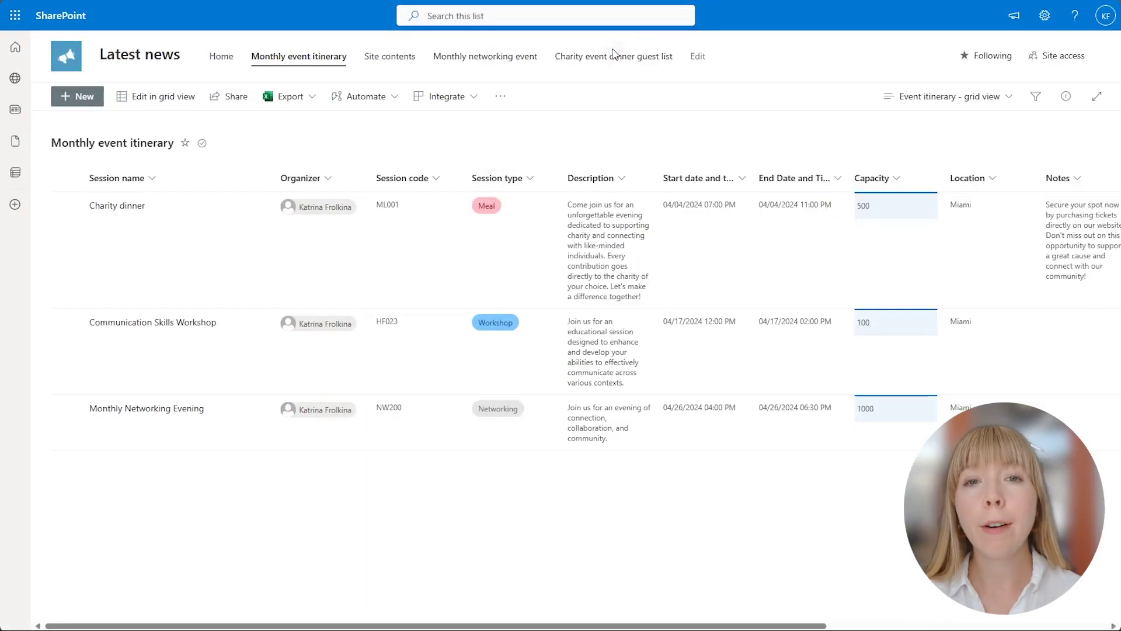